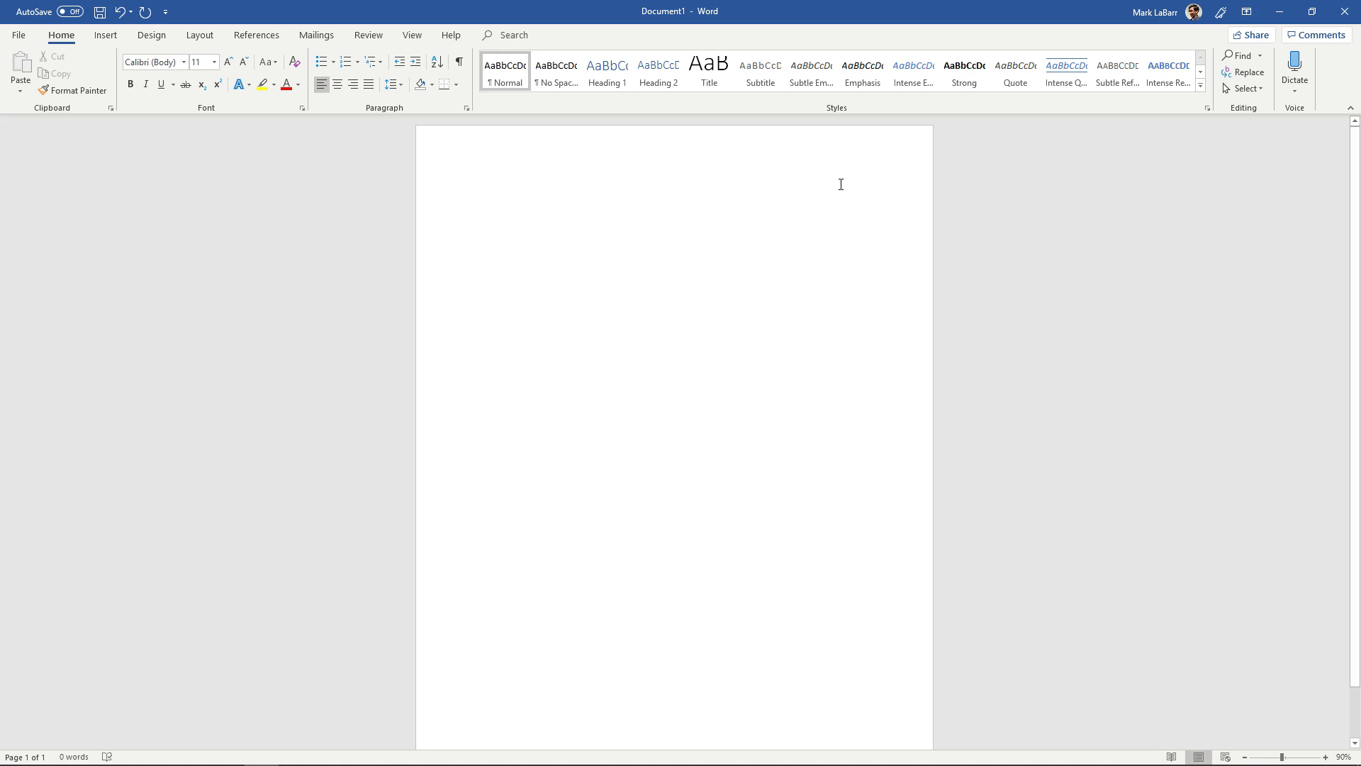
# Step: Draw a yellow 8.5 × 1.5-inch rectangle across the top of the page
pyautogui.click(106, 36)
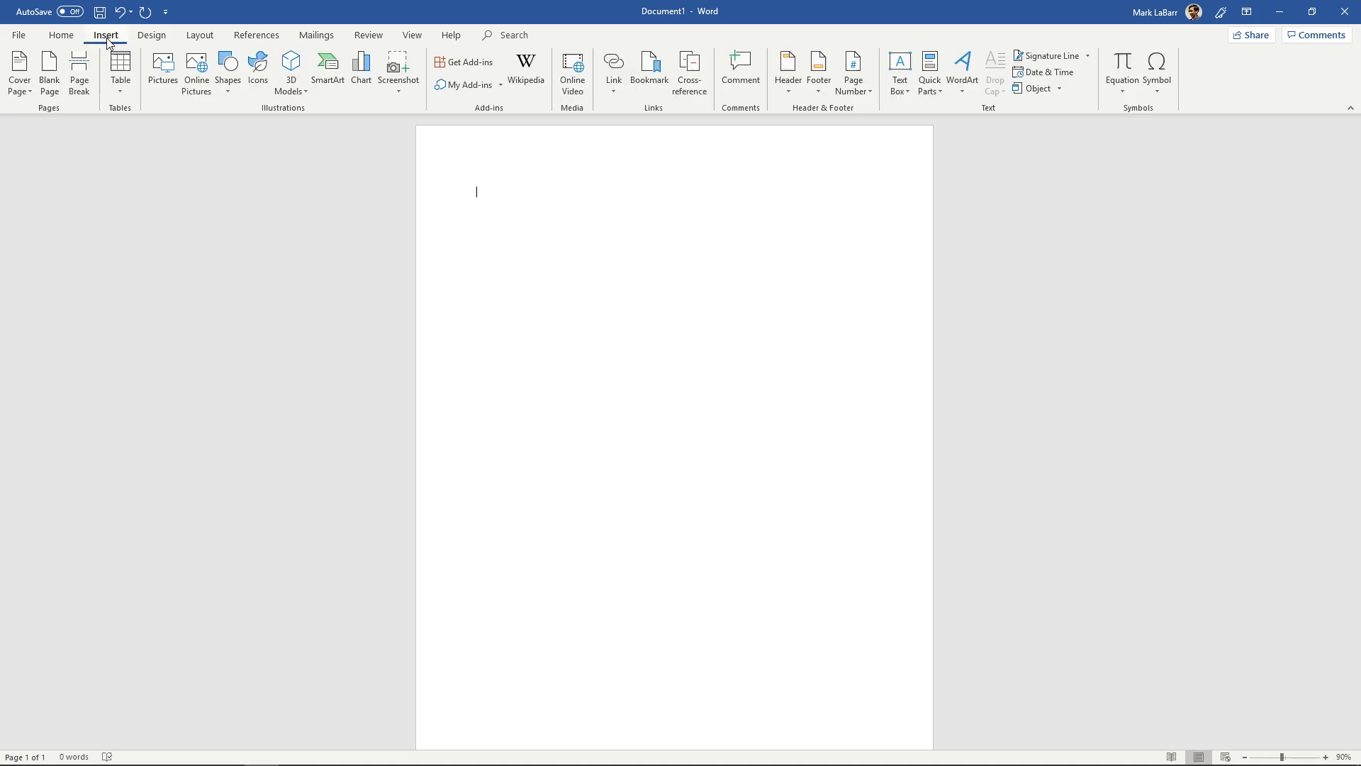
pyautogui.click(234, 77)
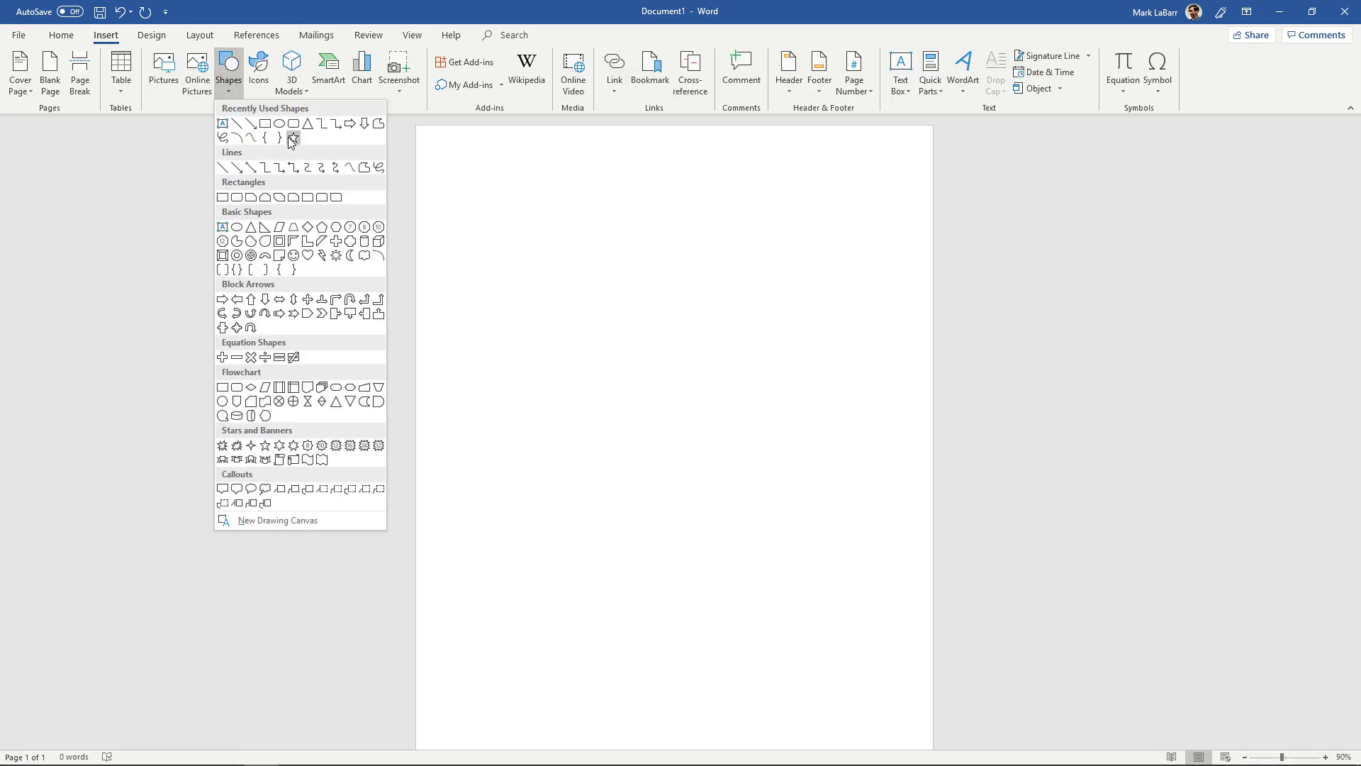
pyautogui.click(266, 126)
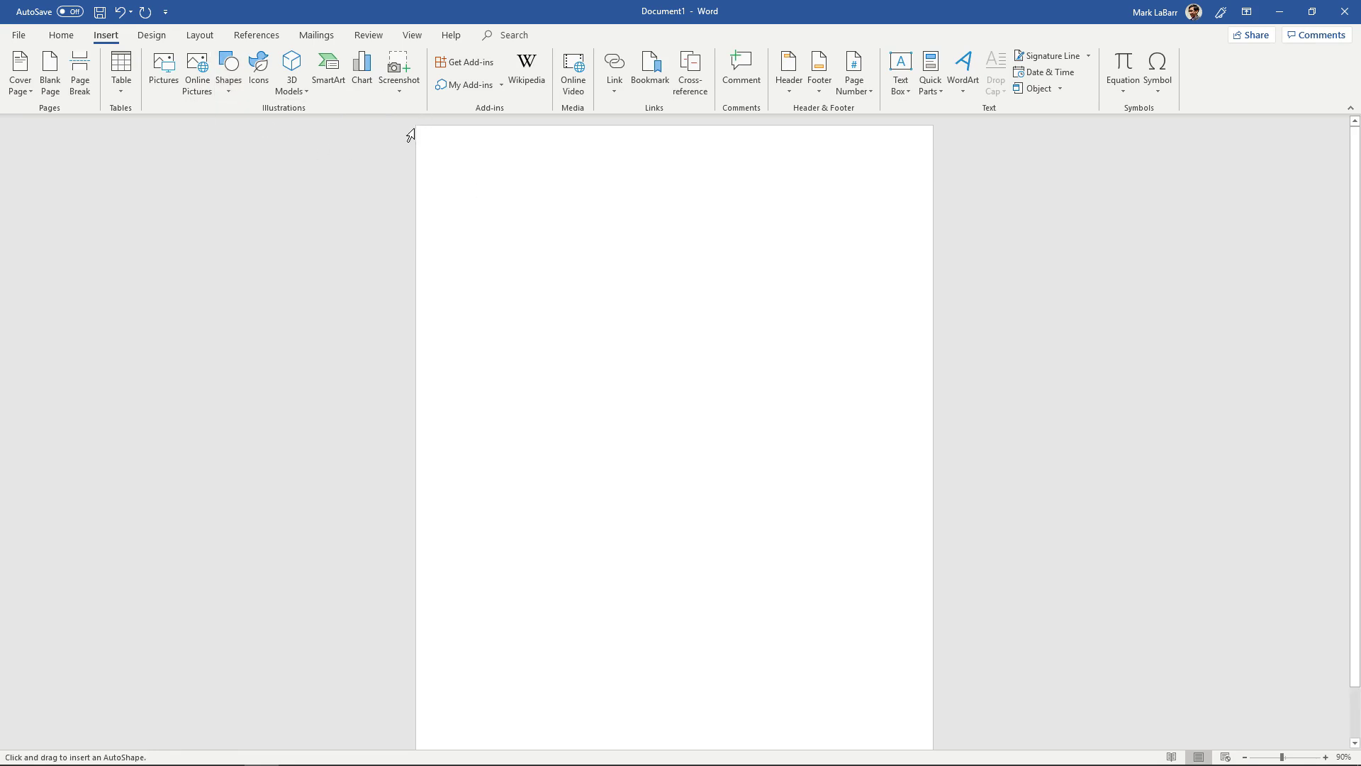
pyautogui.moveTo(416, 127)
pyautogui.mouseDown()
pyautogui.moveTo(501, 202)
pyautogui.moveTo(869, 252)
pyautogui.moveTo(929, 246)
pyautogui.moveTo(933, 216)
pyautogui.mouseUp()
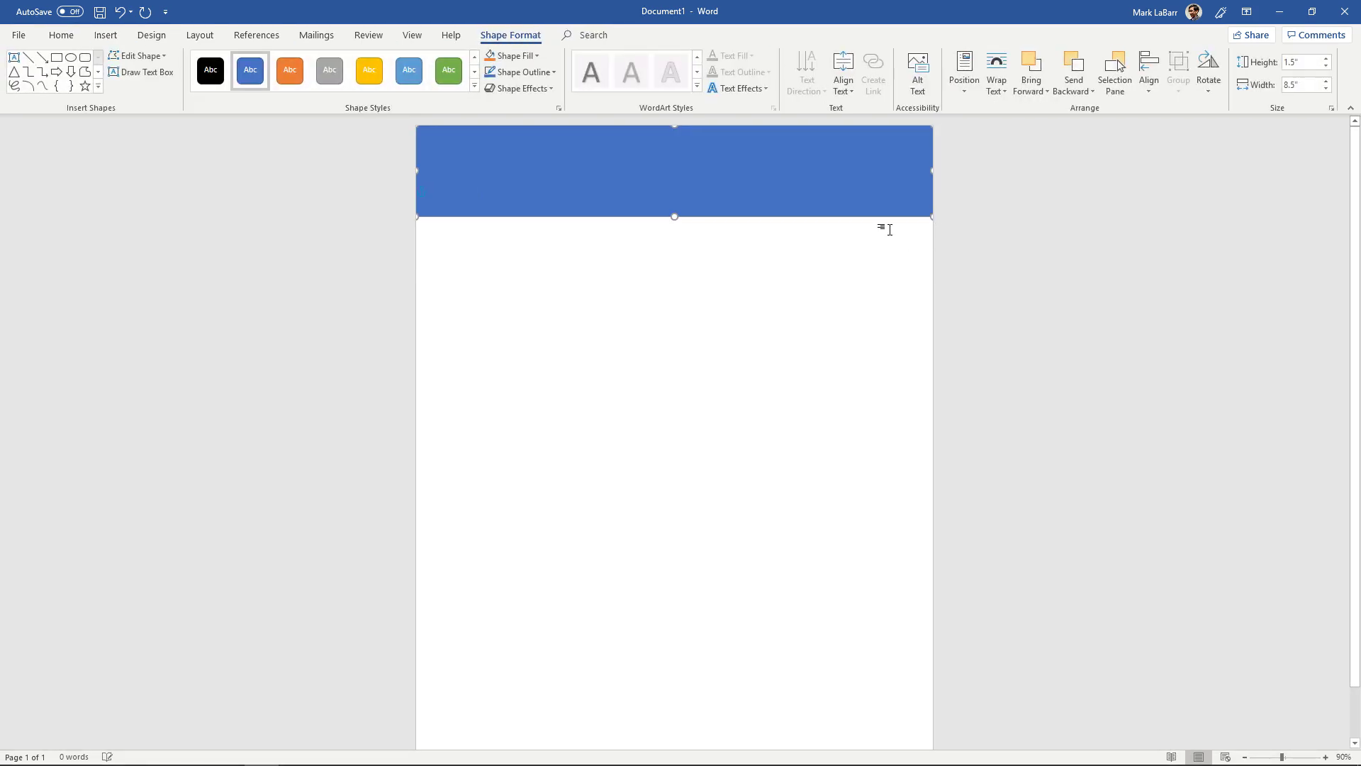
pyautogui.click(369, 70)
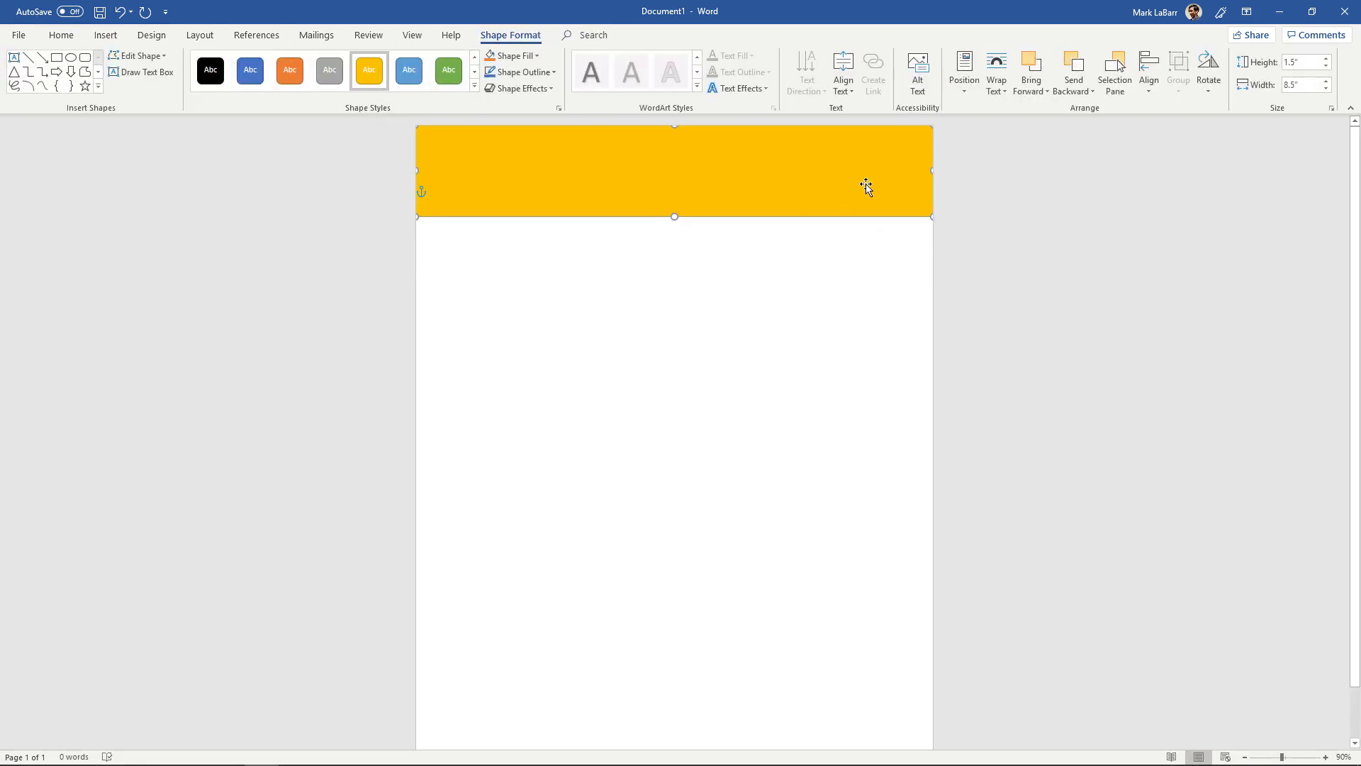
# Step: Raise the band's bottom-right point so its lower edge slopes upward to the right
pyautogui.rightClick(866, 186)
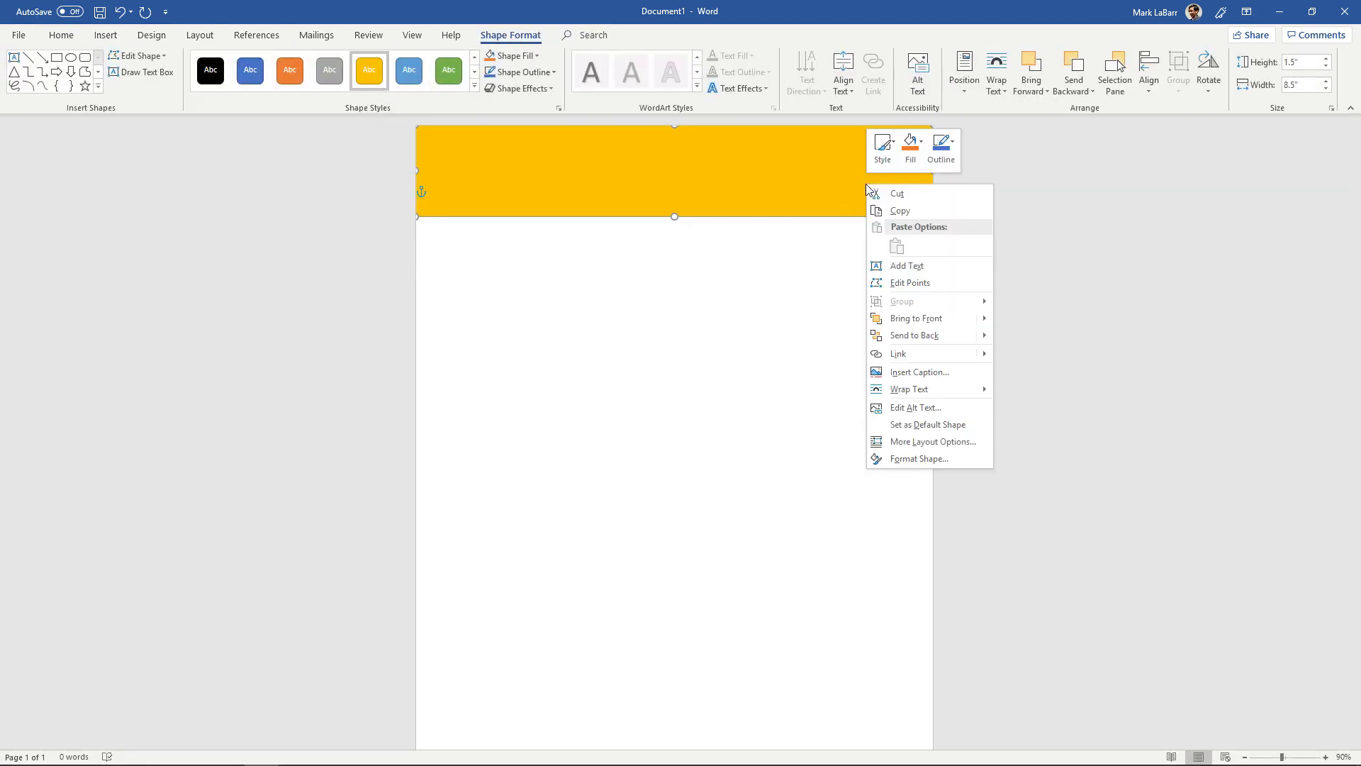
pyautogui.click(933, 279)
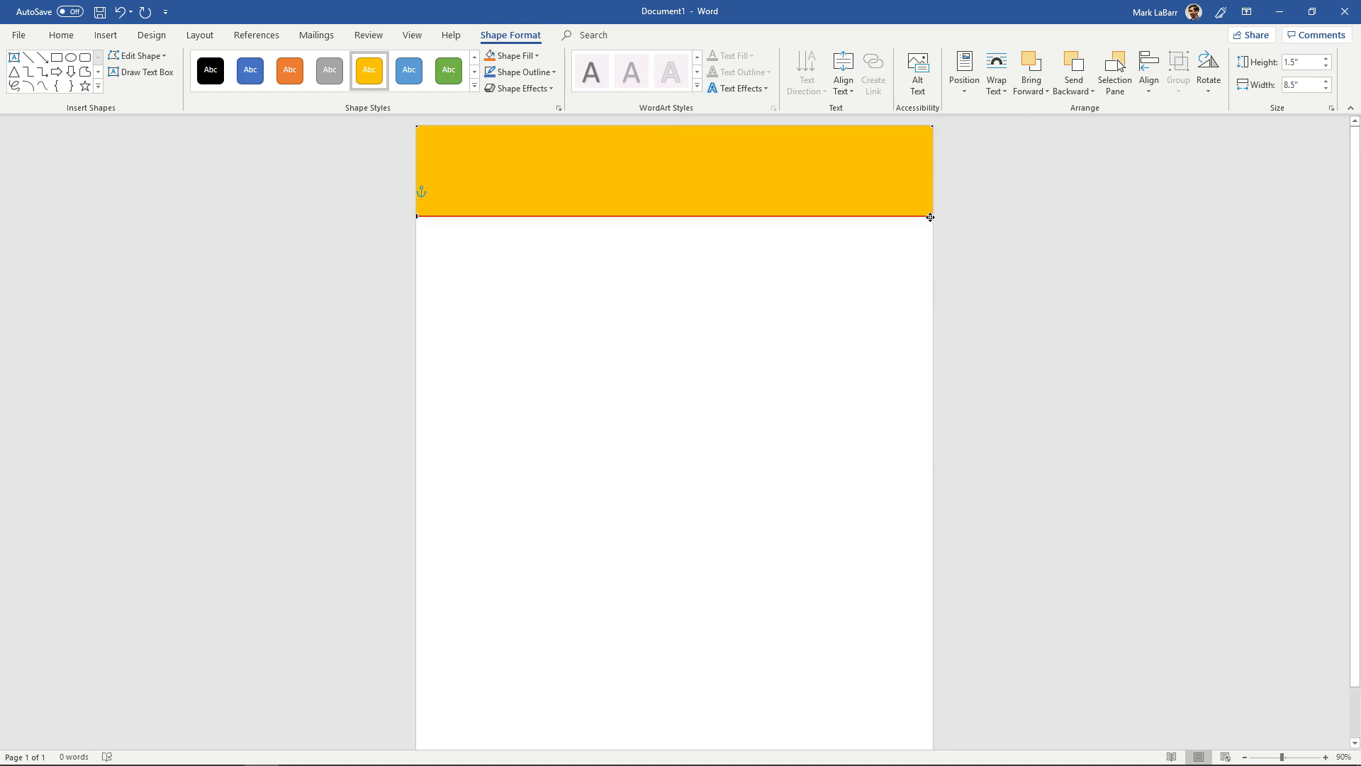
pyautogui.moveTo(932, 214); pyautogui.dragTo(932, 148)
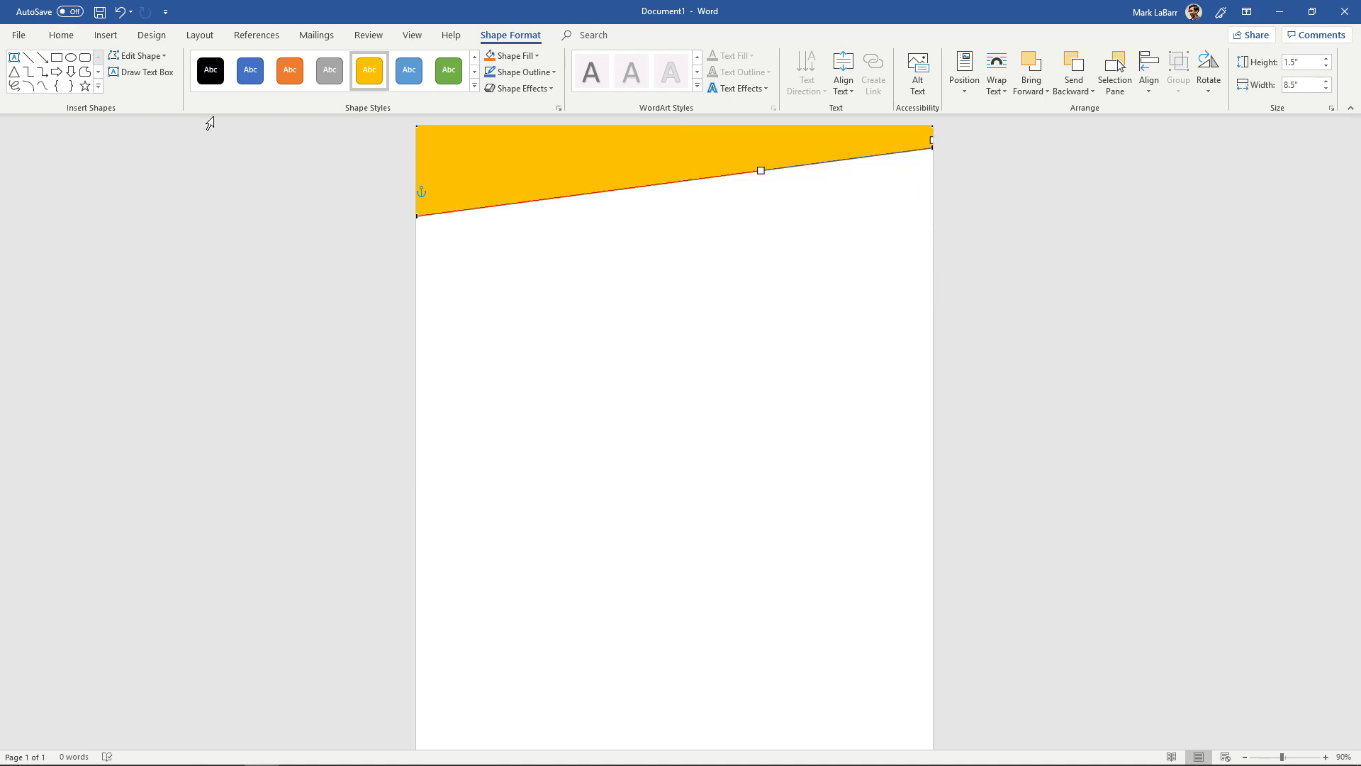
pyautogui.click(117, 38)
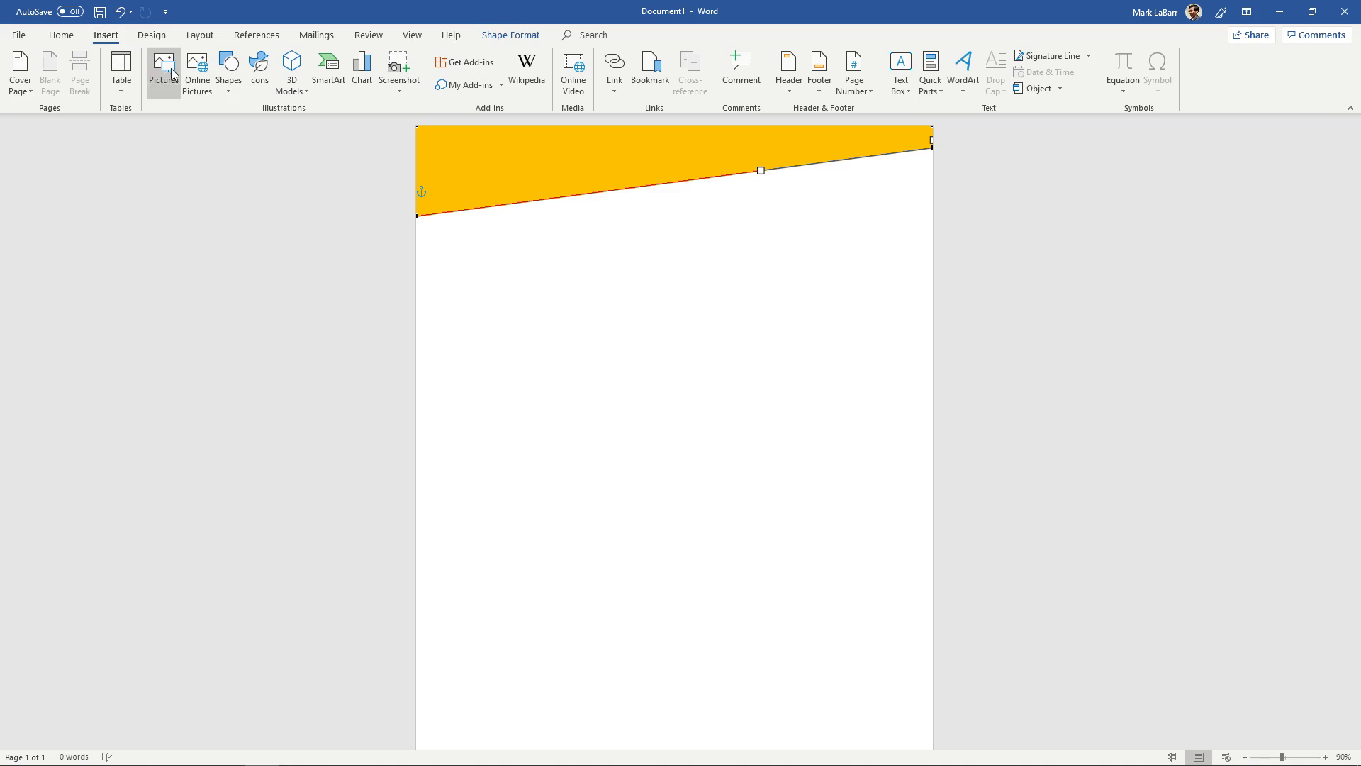
# Step: Draw a thin yellow rectangular bar just below the top band
pyautogui.click(228, 73)
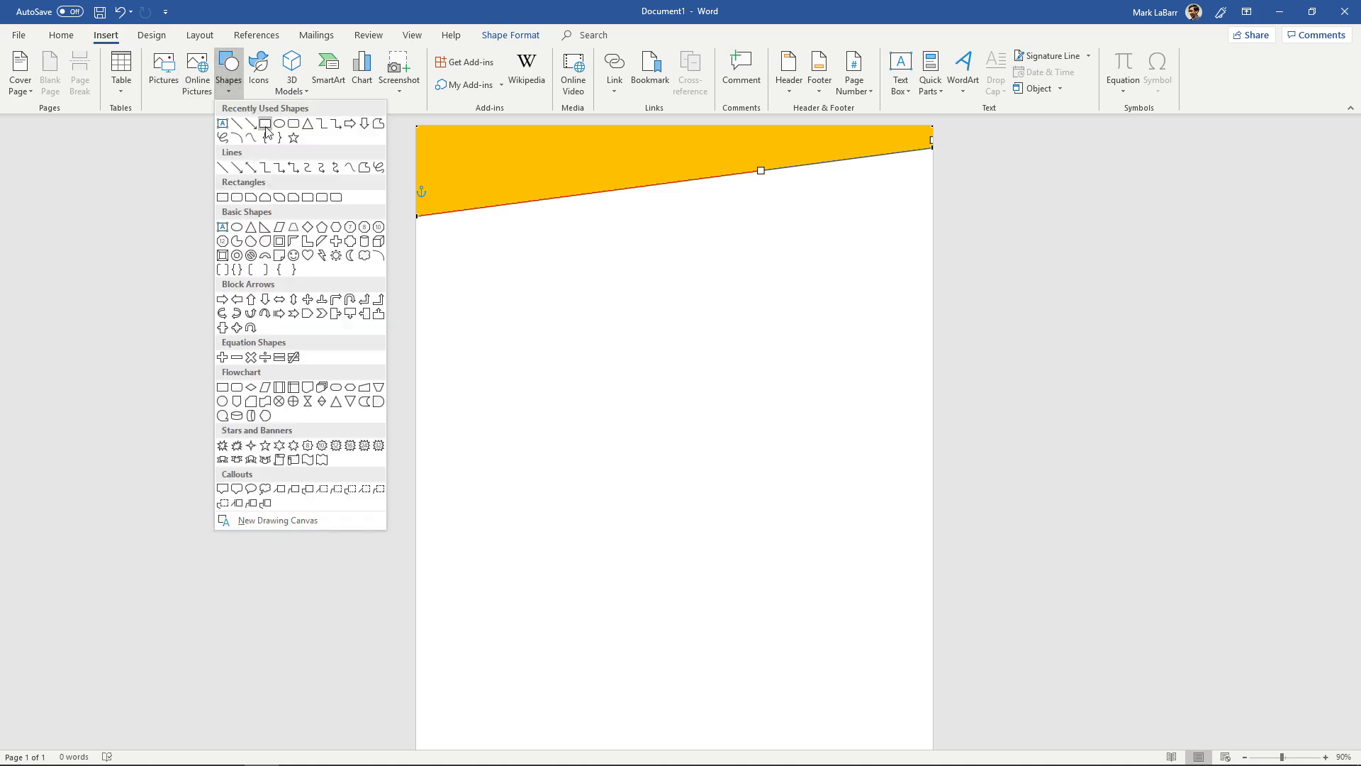
pyautogui.click(265, 125)
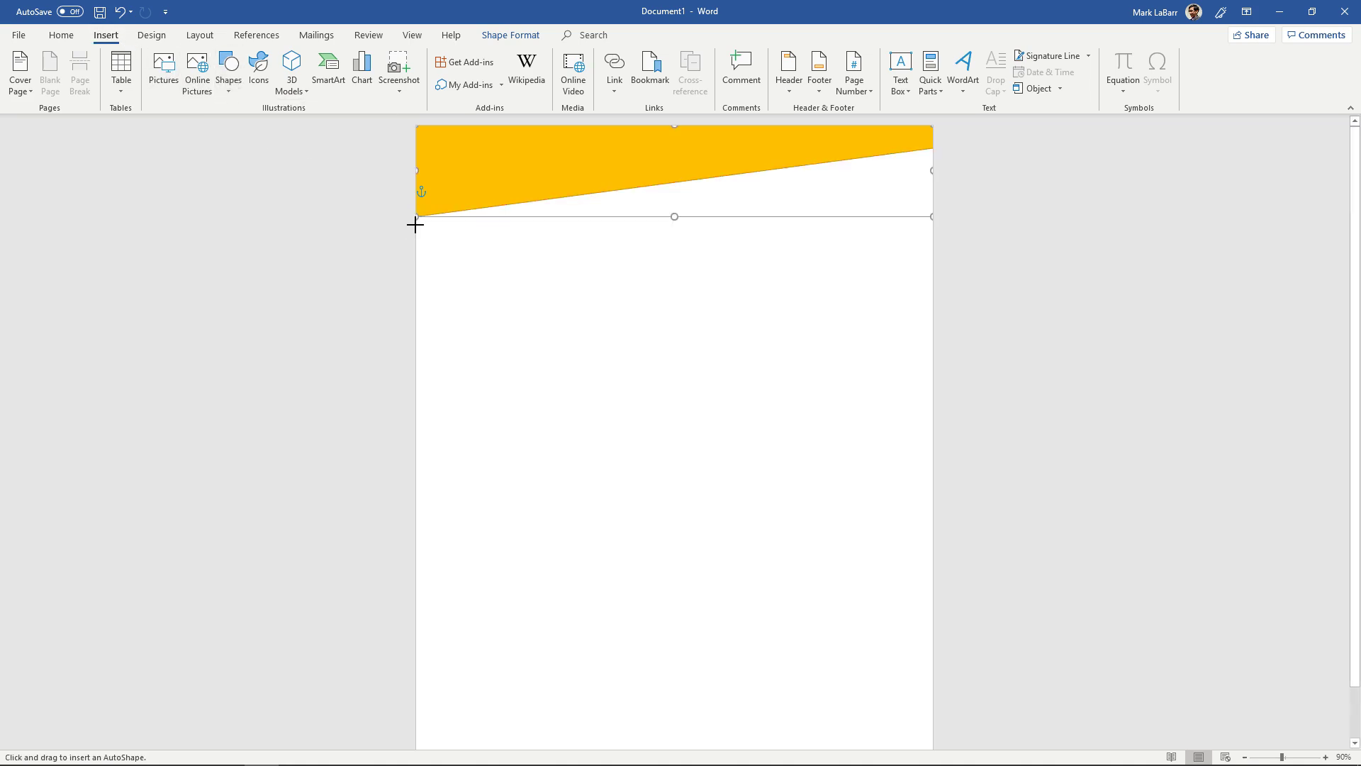
pyautogui.moveTo(416, 225); pyautogui.dragTo(932, 240)
pyautogui.moveTo(608, 237); pyautogui.dragTo(607, 242)
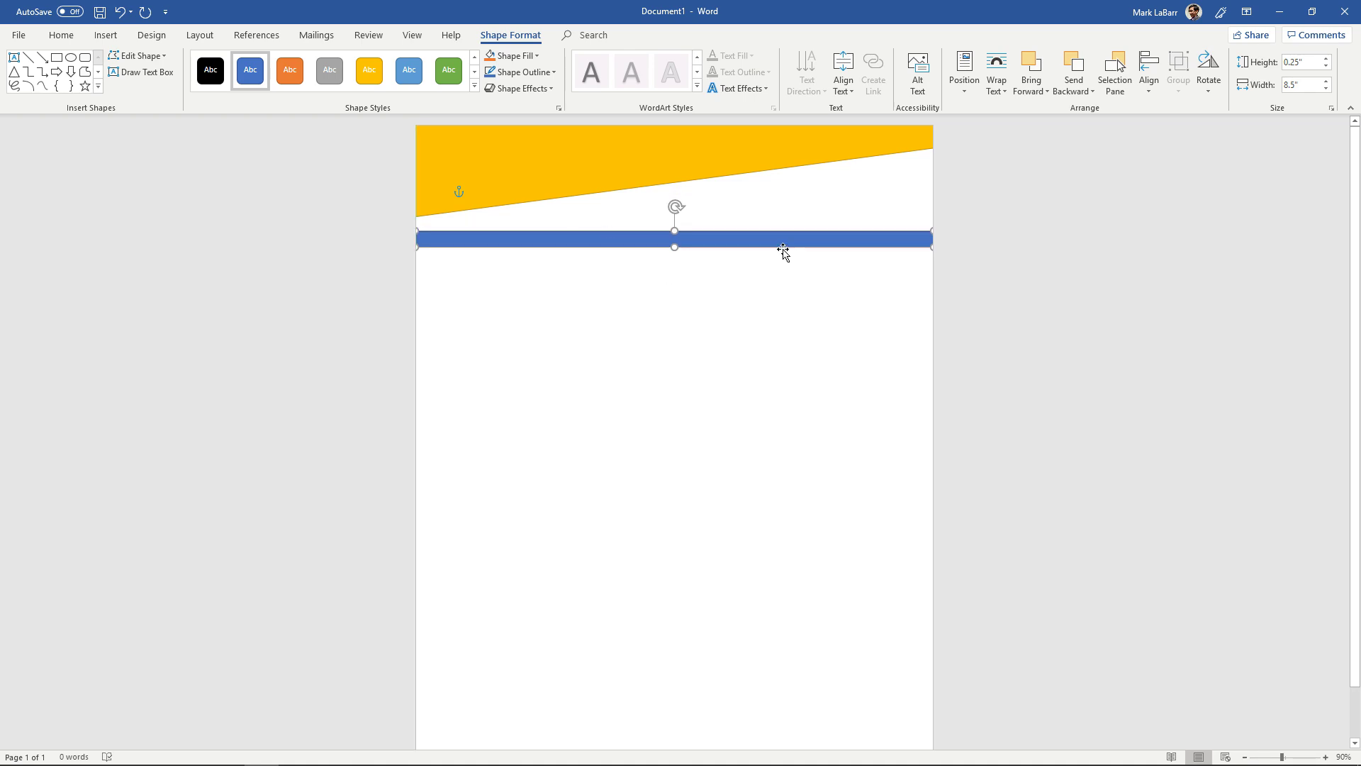
pyautogui.click(369, 70)
# Step: Raise both right-hand points of the bar so it slopes parallel to the band
pyautogui.rightClick(799, 239)
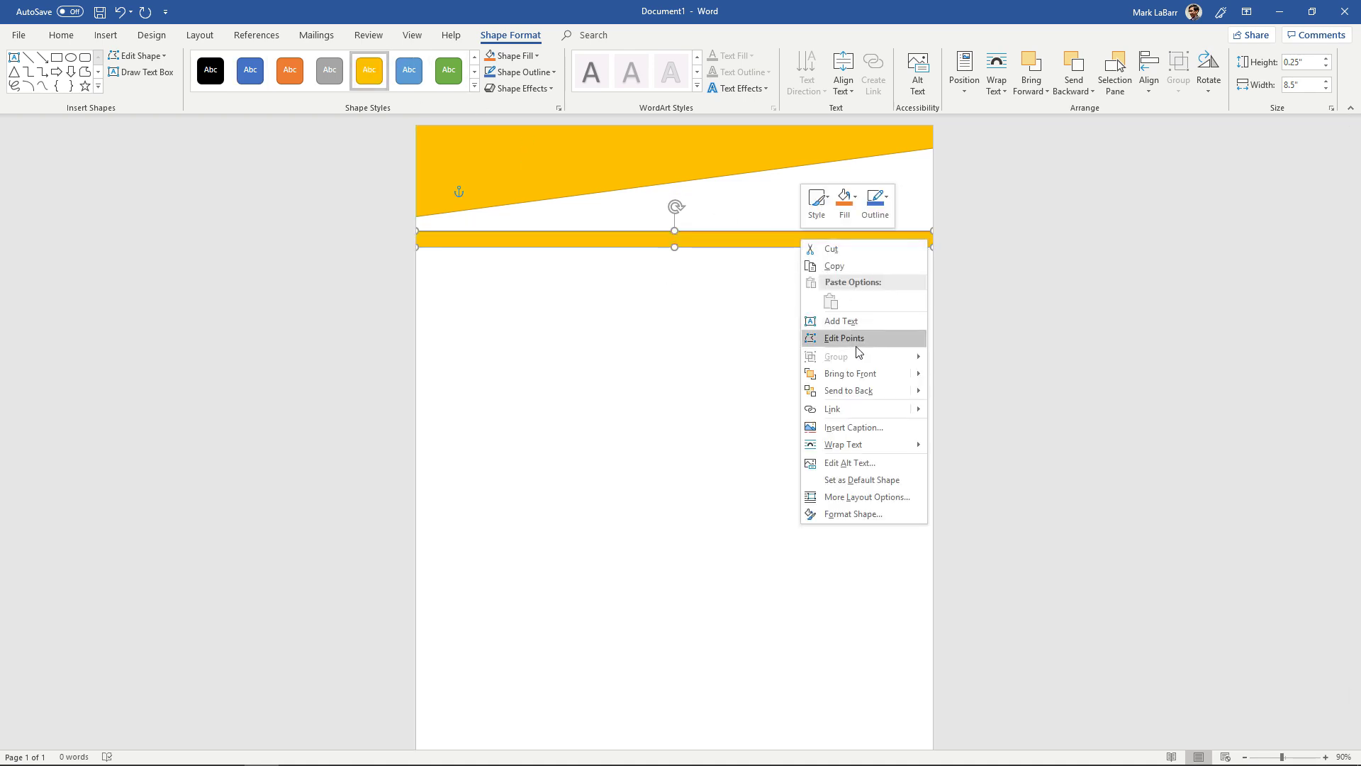
pyautogui.click(856, 339)
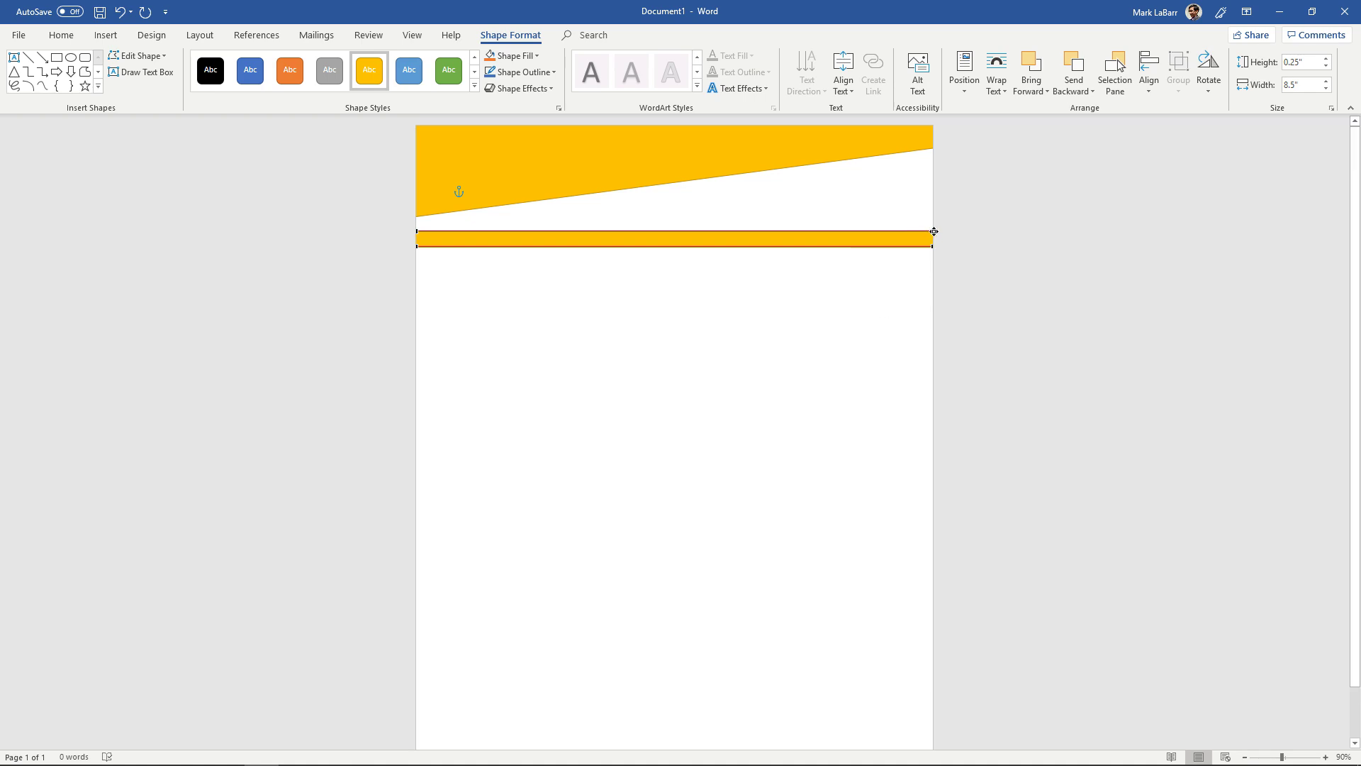
pyautogui.moveTo(934, 231); pyautogui.dragTo(937, 160)
pyautogui.moveTo(931, 247); pyautogui.dragTo(931, 178)
pyautogui.click(866, 310)
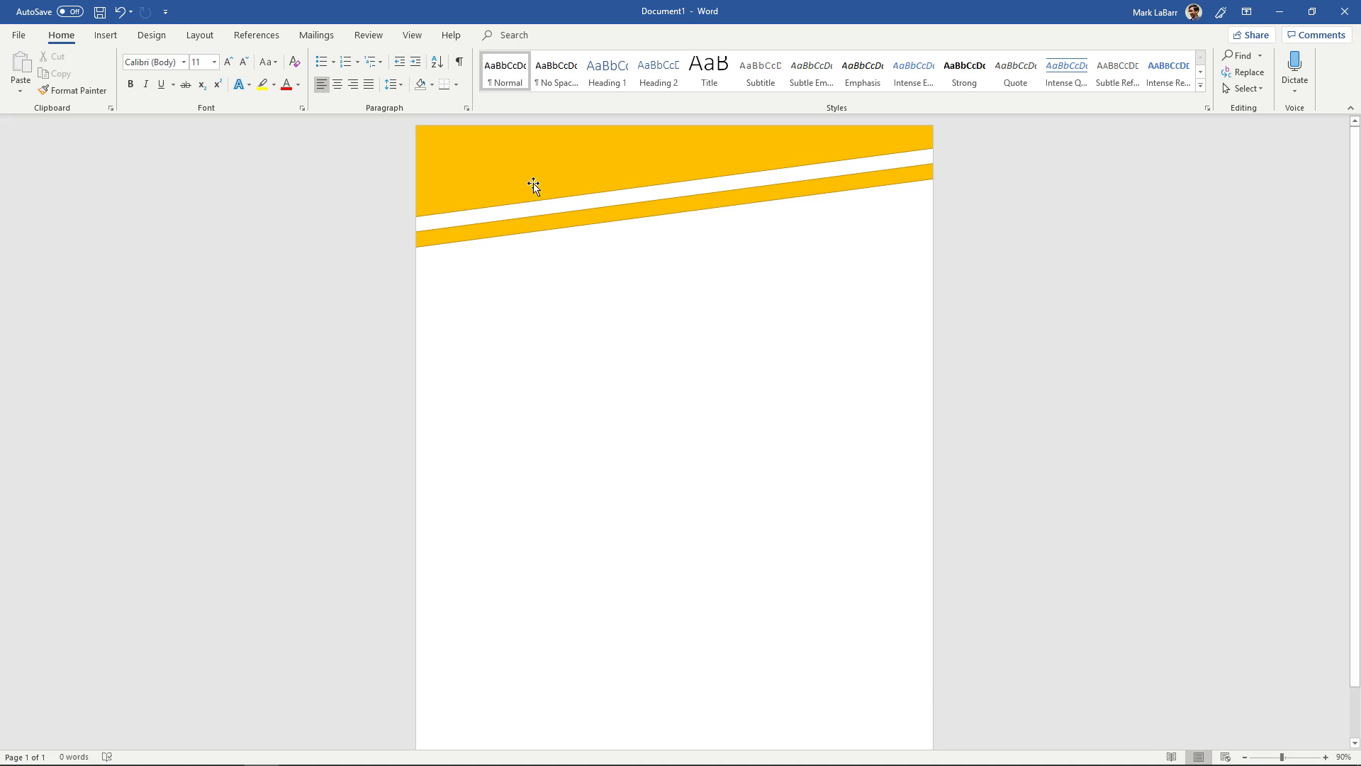
# Step: Select the top band and the thin stripe together and delete them
pyautogui.click(487, 173)
pyautogui.keyDown('shift'); pyautogui.click(462, 239); pyautogui.keyUp('shift')
pyautogui.press('Delete')
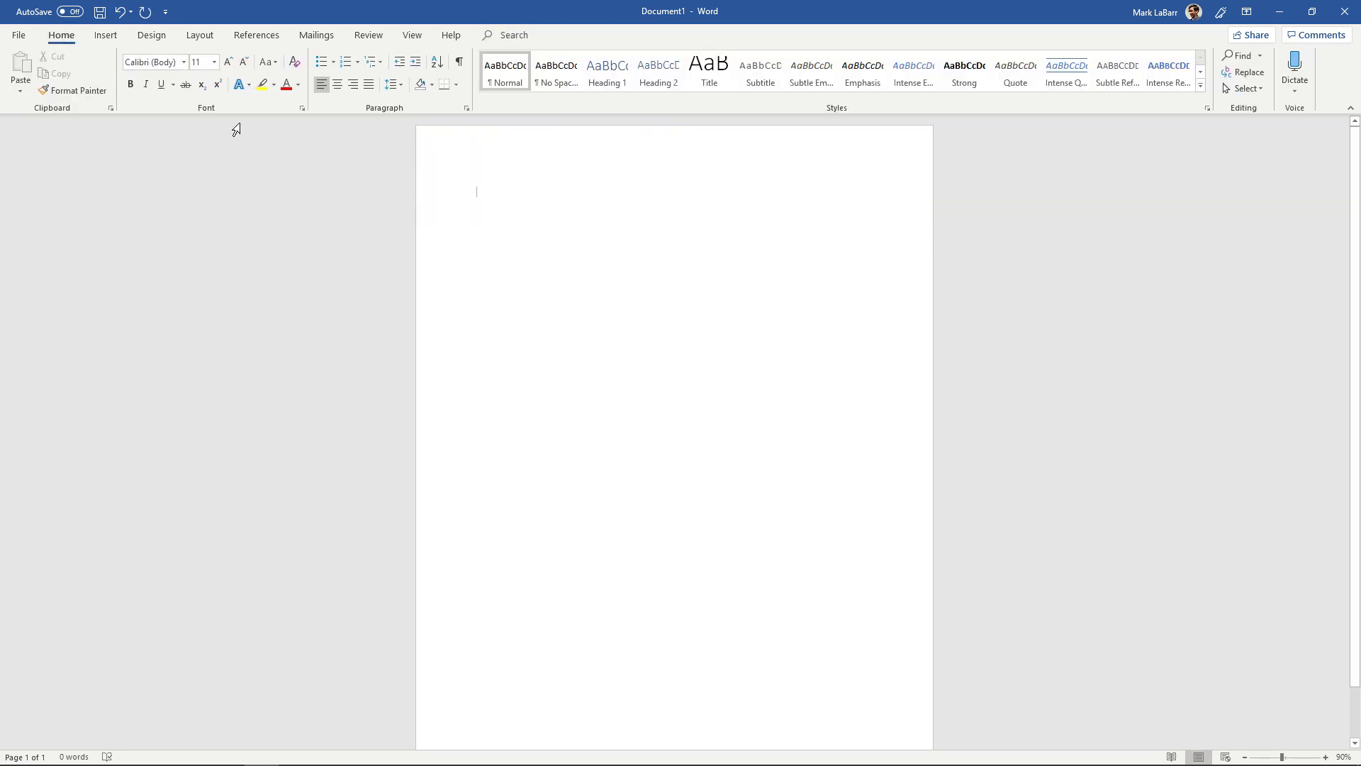
# Step: Set the font size to 650 and type the giant banner letters, one per page
pyautogui.write('650')
pyautogui.press('Return')
pyautogui.write('H')
pyautogui.press('BackSpace')
pyautogui.write('APPLY')
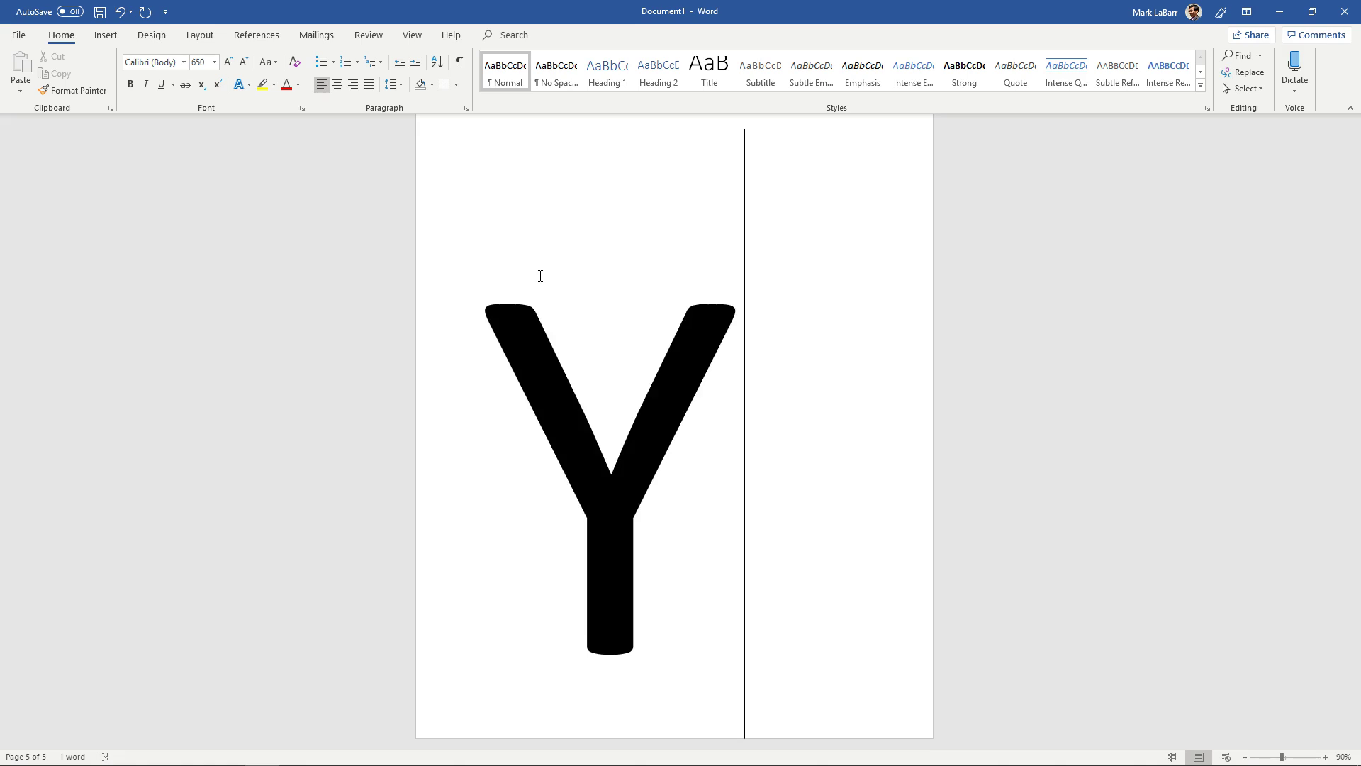
pyautogui.write(' WITH A')
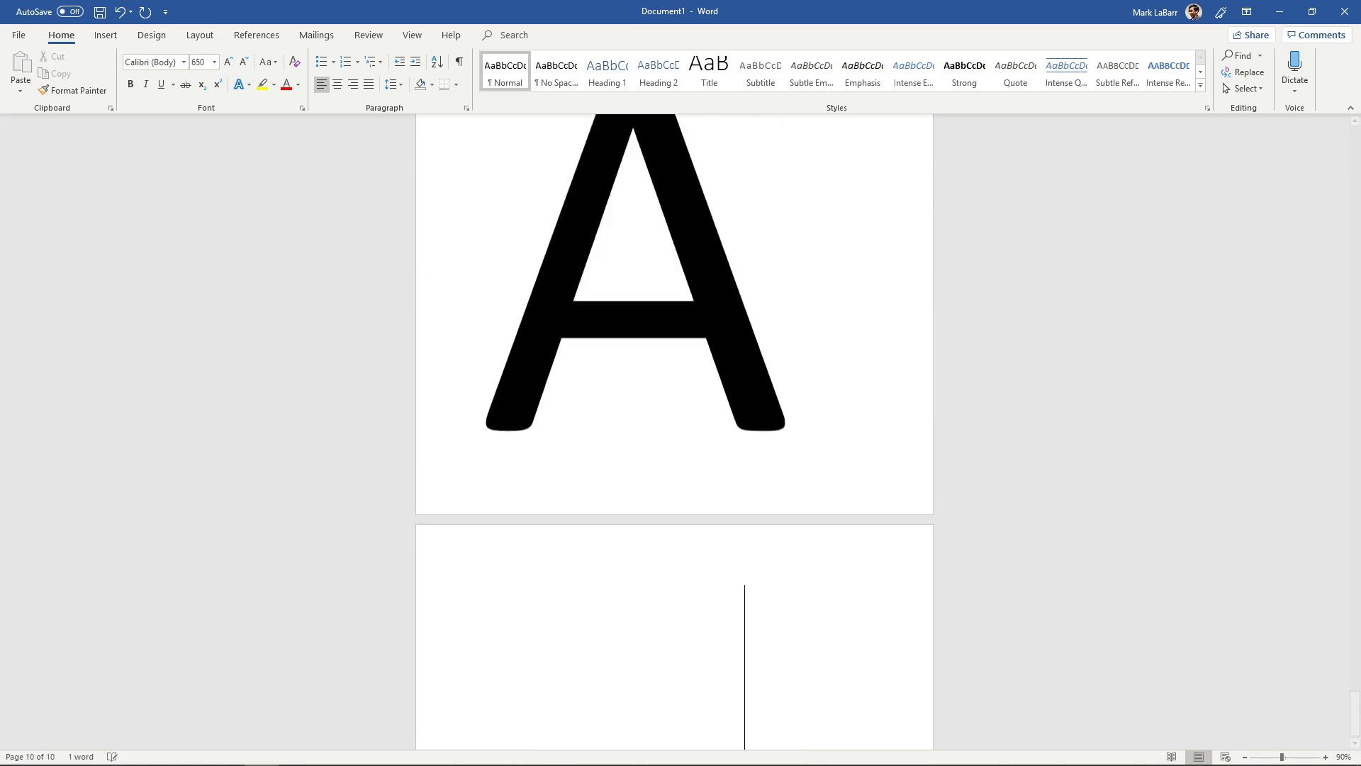
pyautogui.write('Y!!')
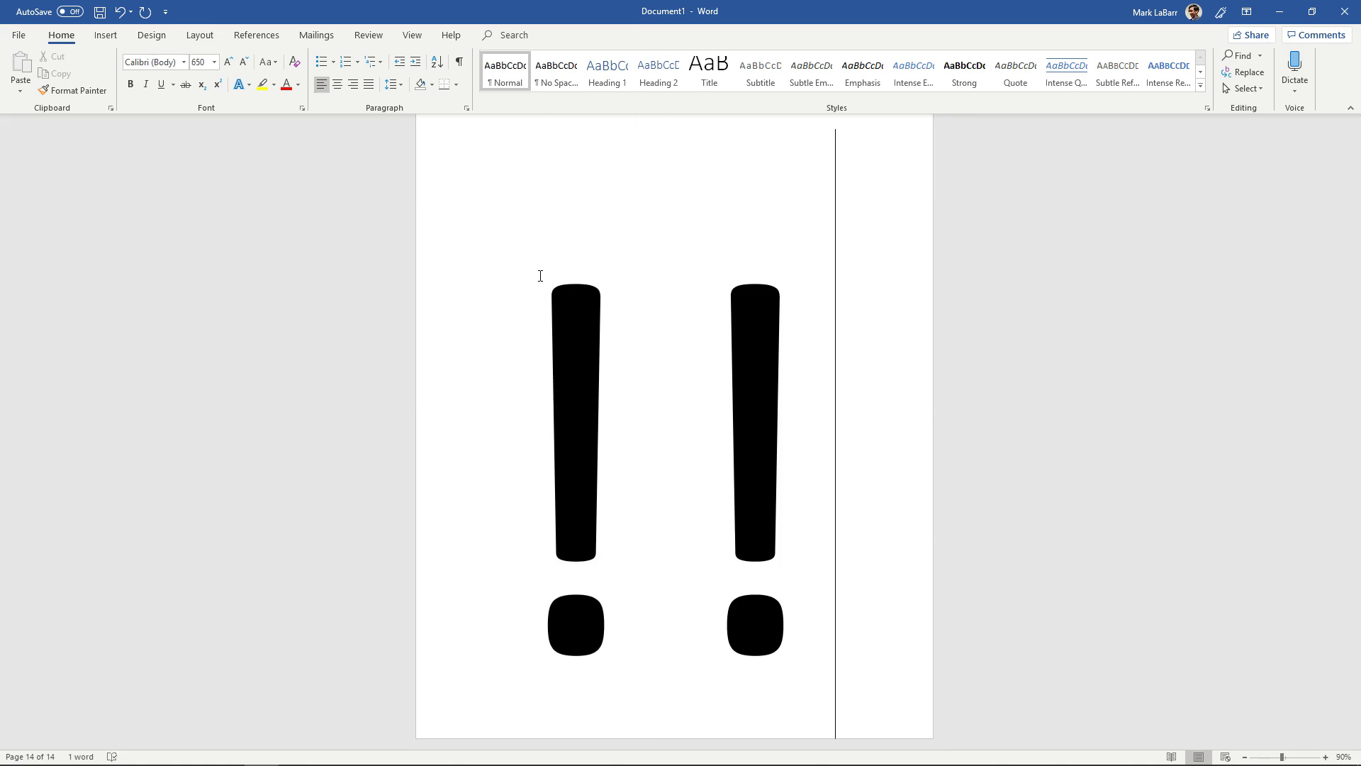
# Step: Zoom out and scroll back to view the first pages of the HAPPY BIRTHDAY!! banner
pyautogui.scroll(-8, 540, 276)
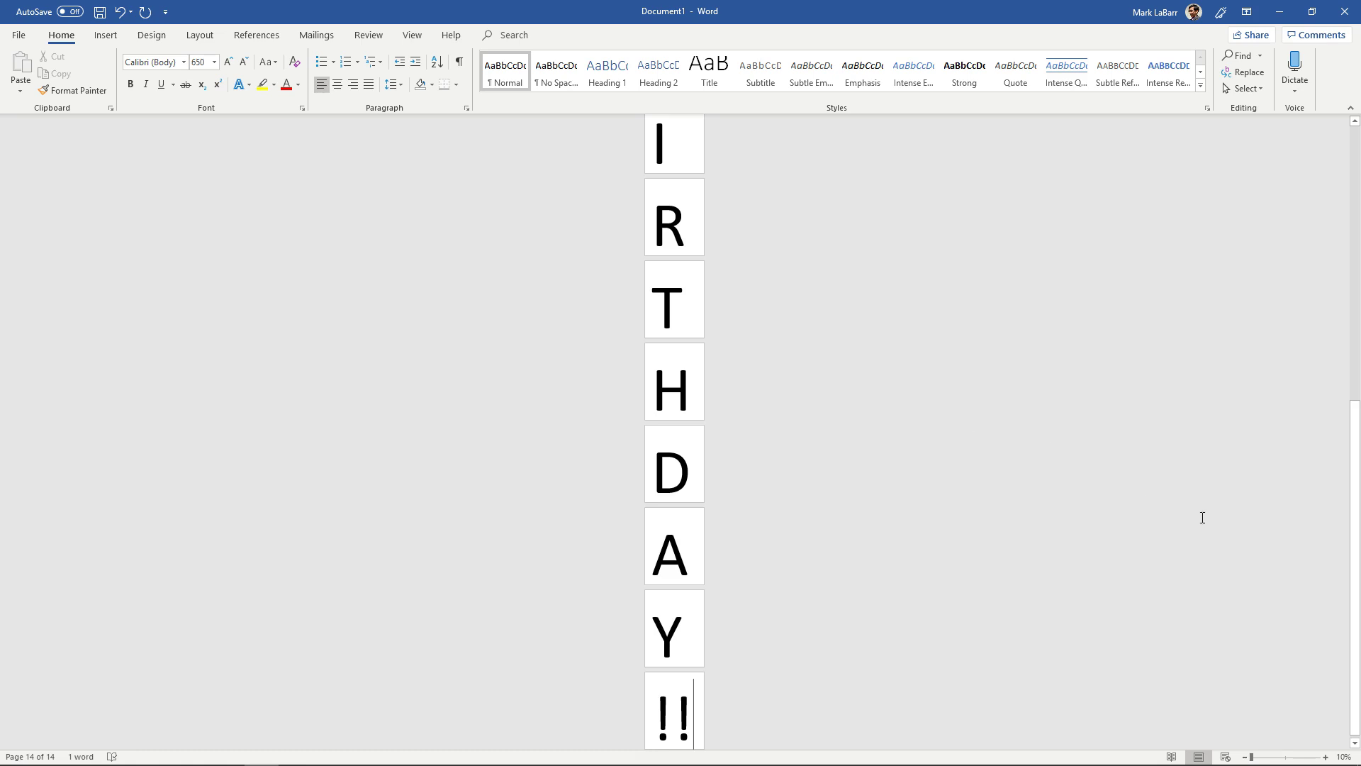
pyautogui.moveTo(1355, 469); pyautogui.dragTo(1276, 179)
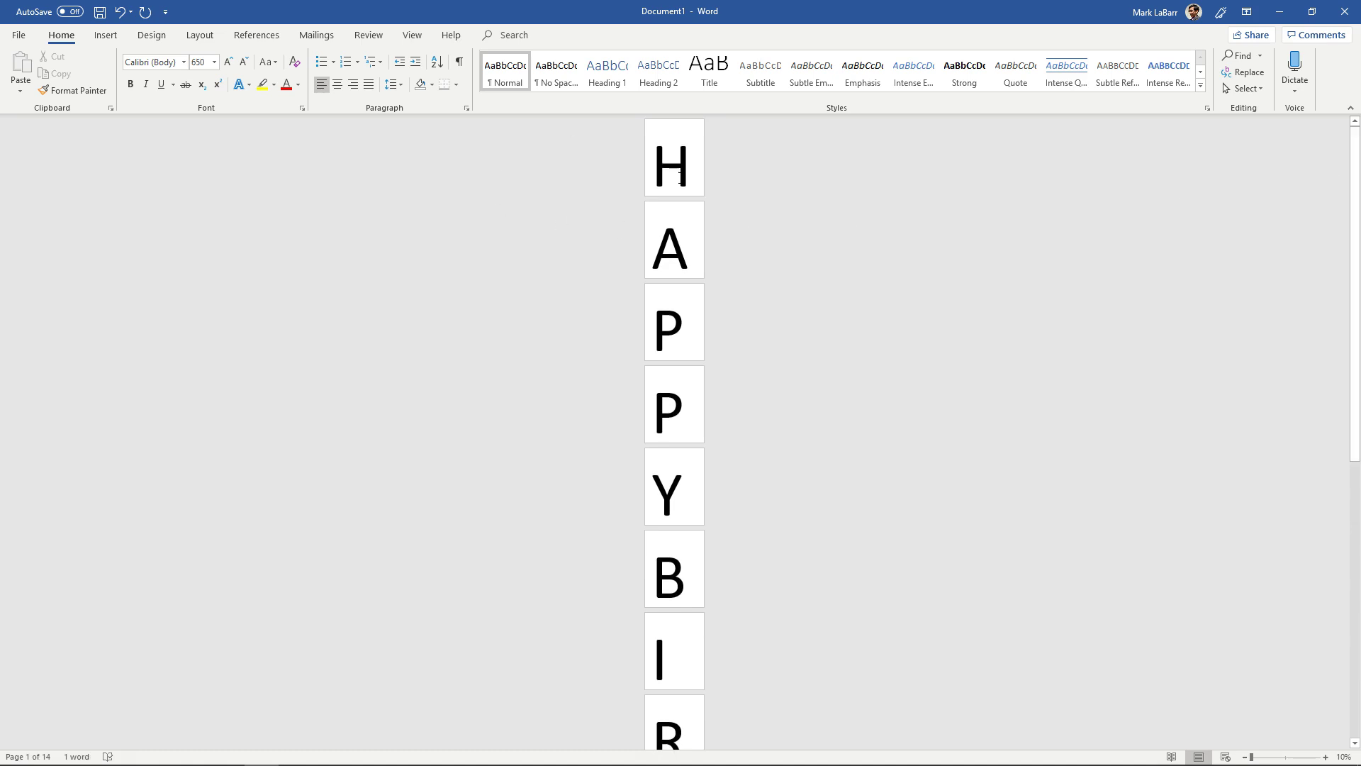
pyautogui.hotkey('ctrl', 'a')
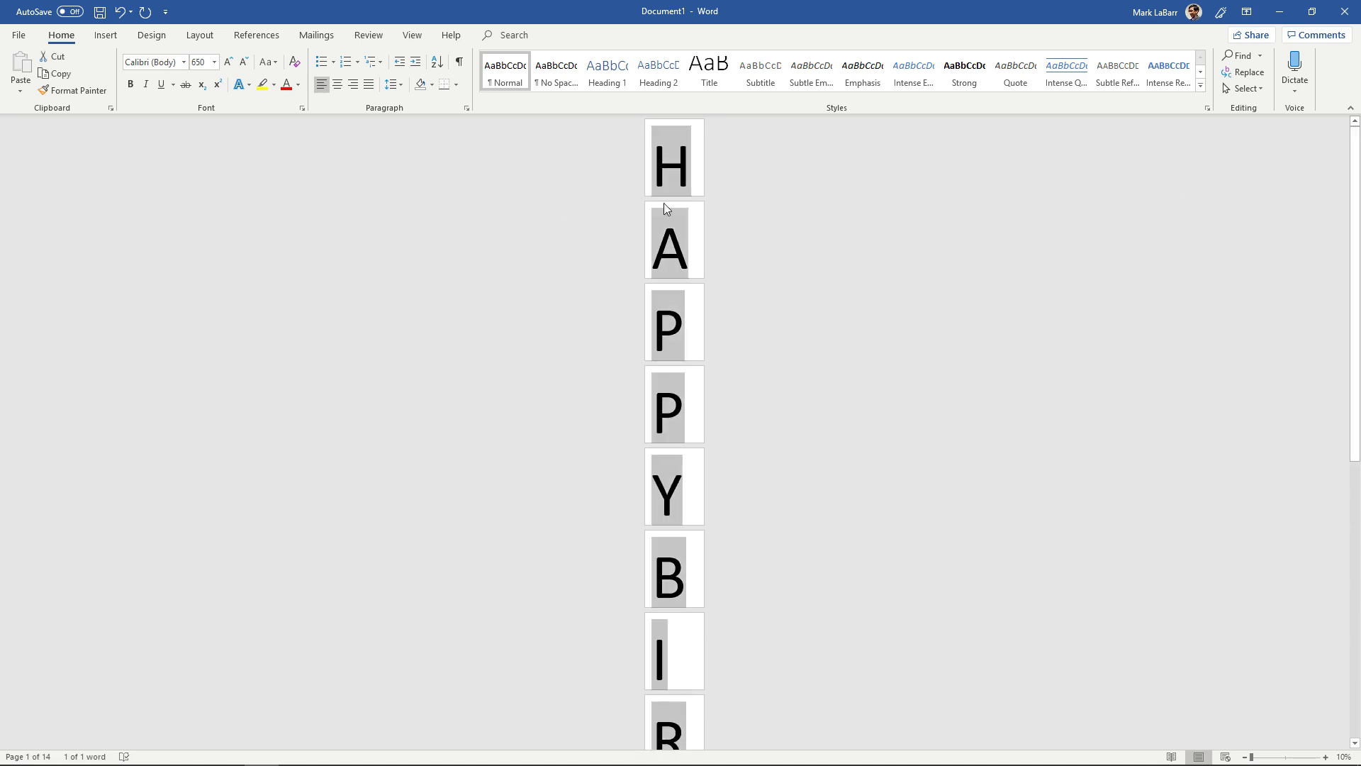
pyautogui.click(339, 86)
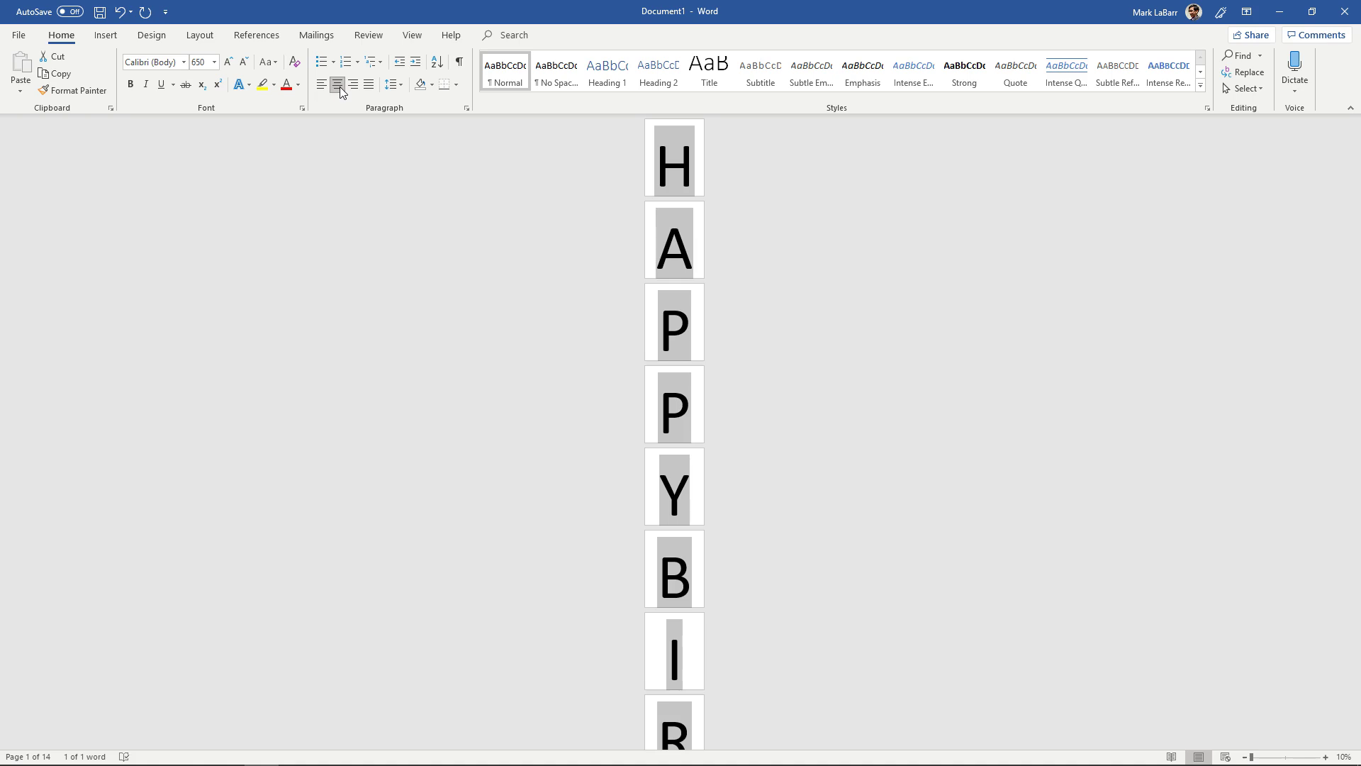
pyautogui.click(691, 157)
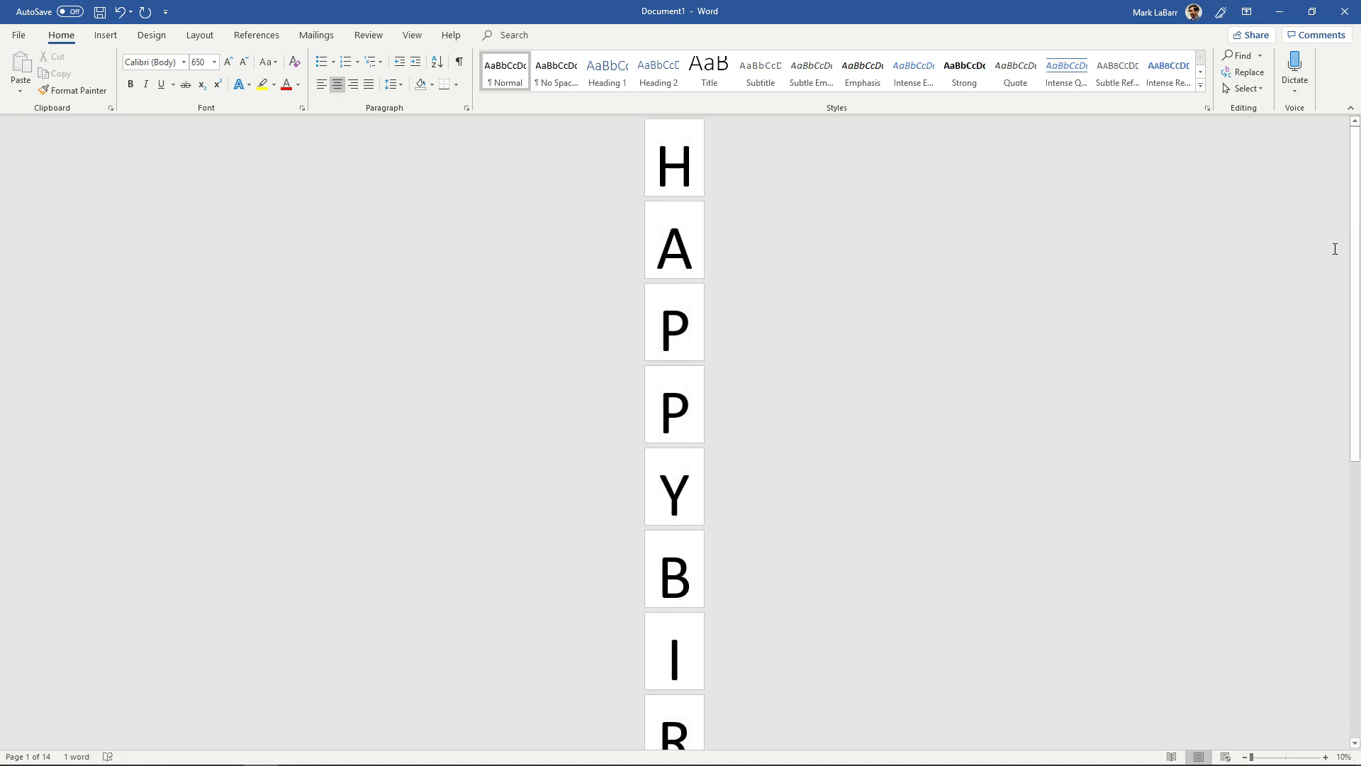
pyautogui.click(1354, 209)
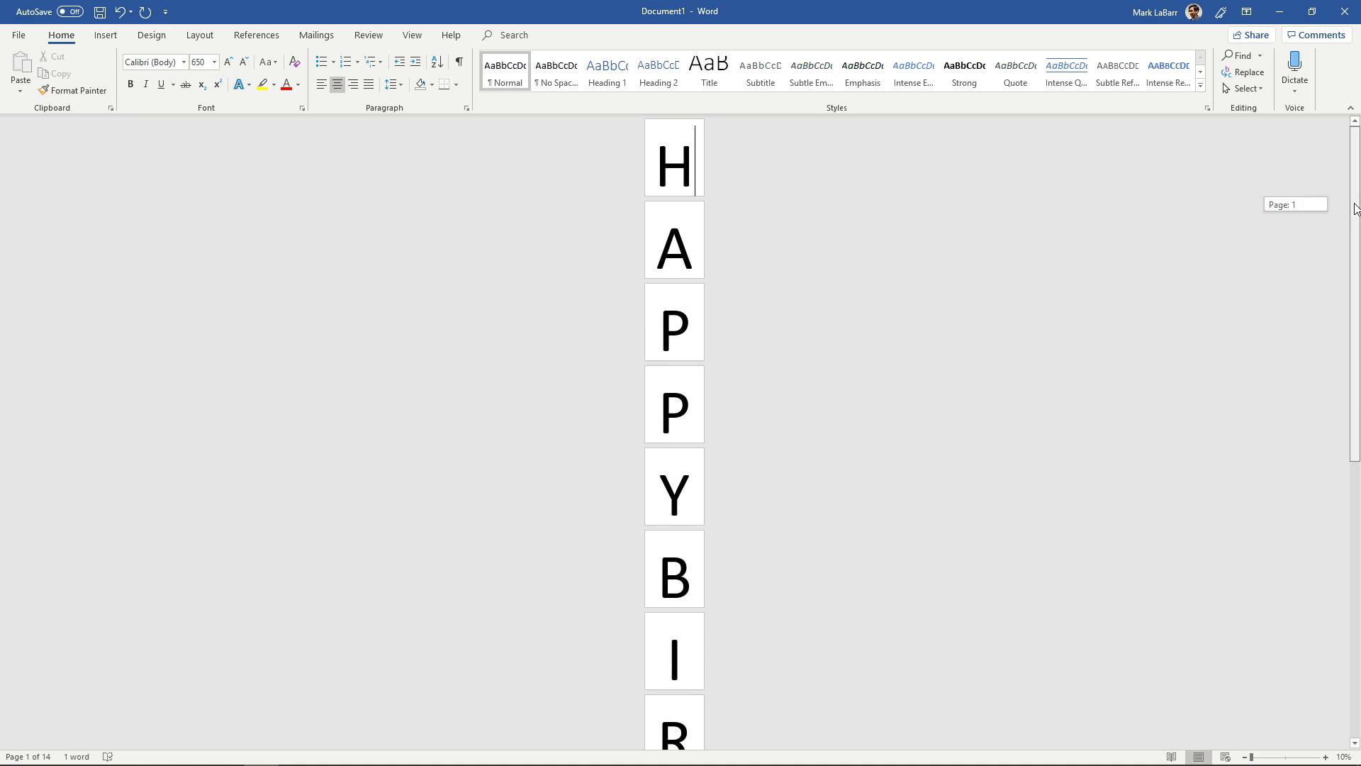
pyautogui.moveTo(1354, 209); pyautogui.dragTo(1341, 521)
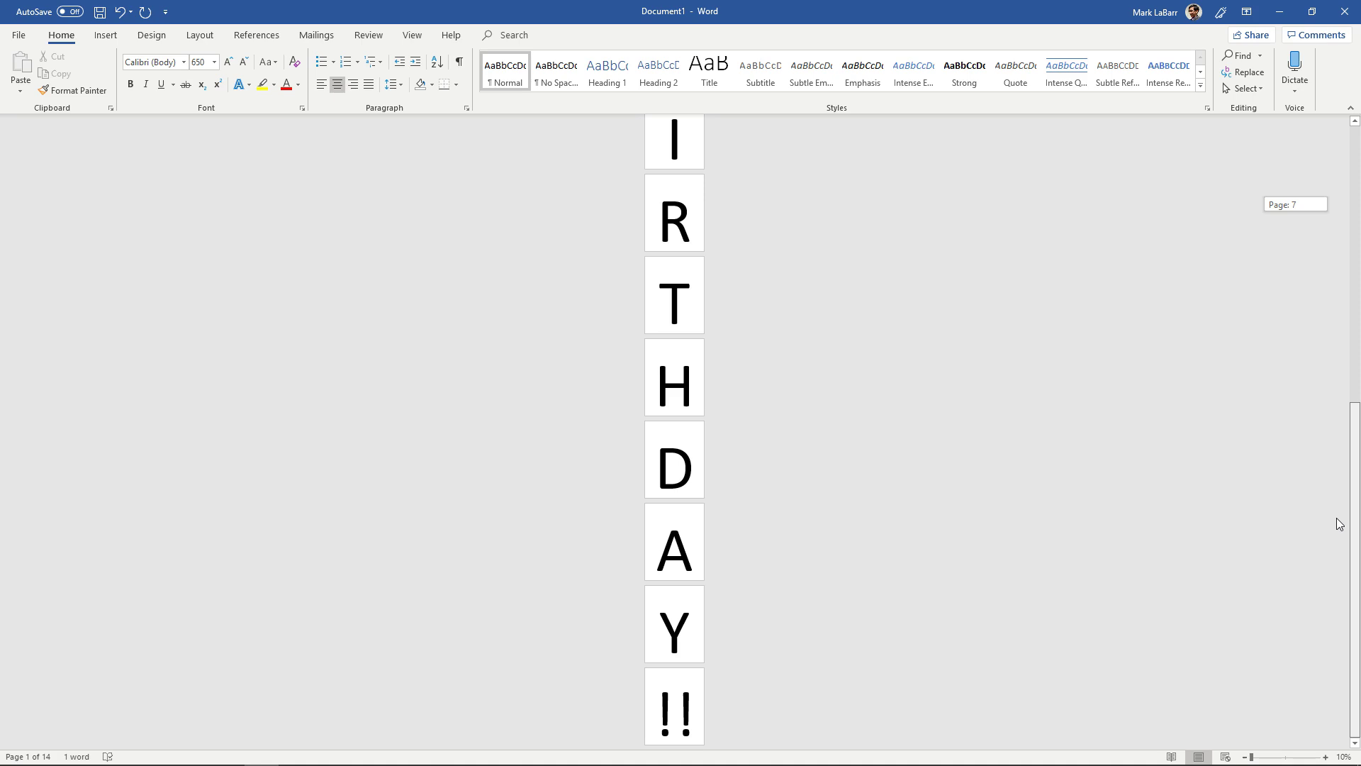
pyautogui.moveTo(1331, 495); pyautogui.dragTo(1333, 439)
pyautogui.moveTo(658, 560); pyautogui.dragTo(692, 567)
pyautogui.click(661, 543)
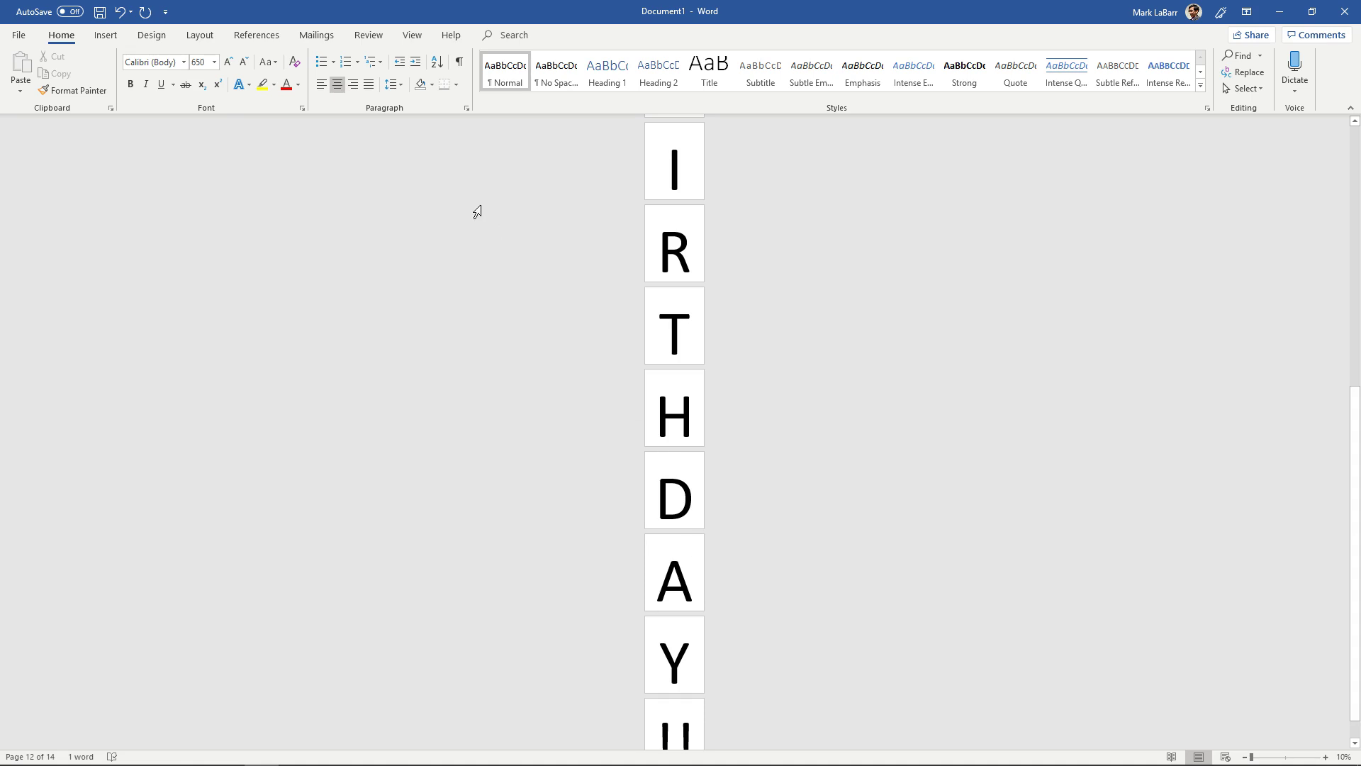
# Step: Set the top and bottom page margins to 0 in Custom Margins
pyautogui.click(196, 41)
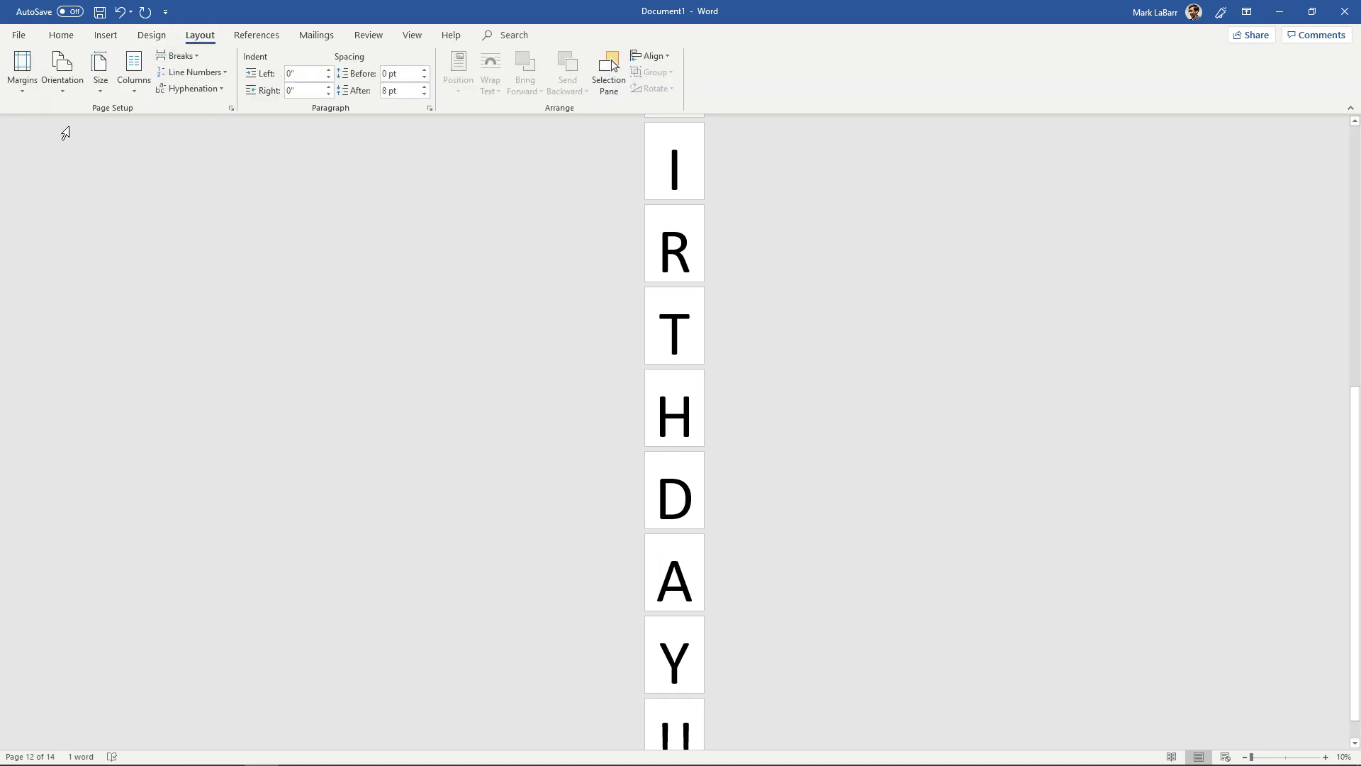
pyautogui.click(22, 68)
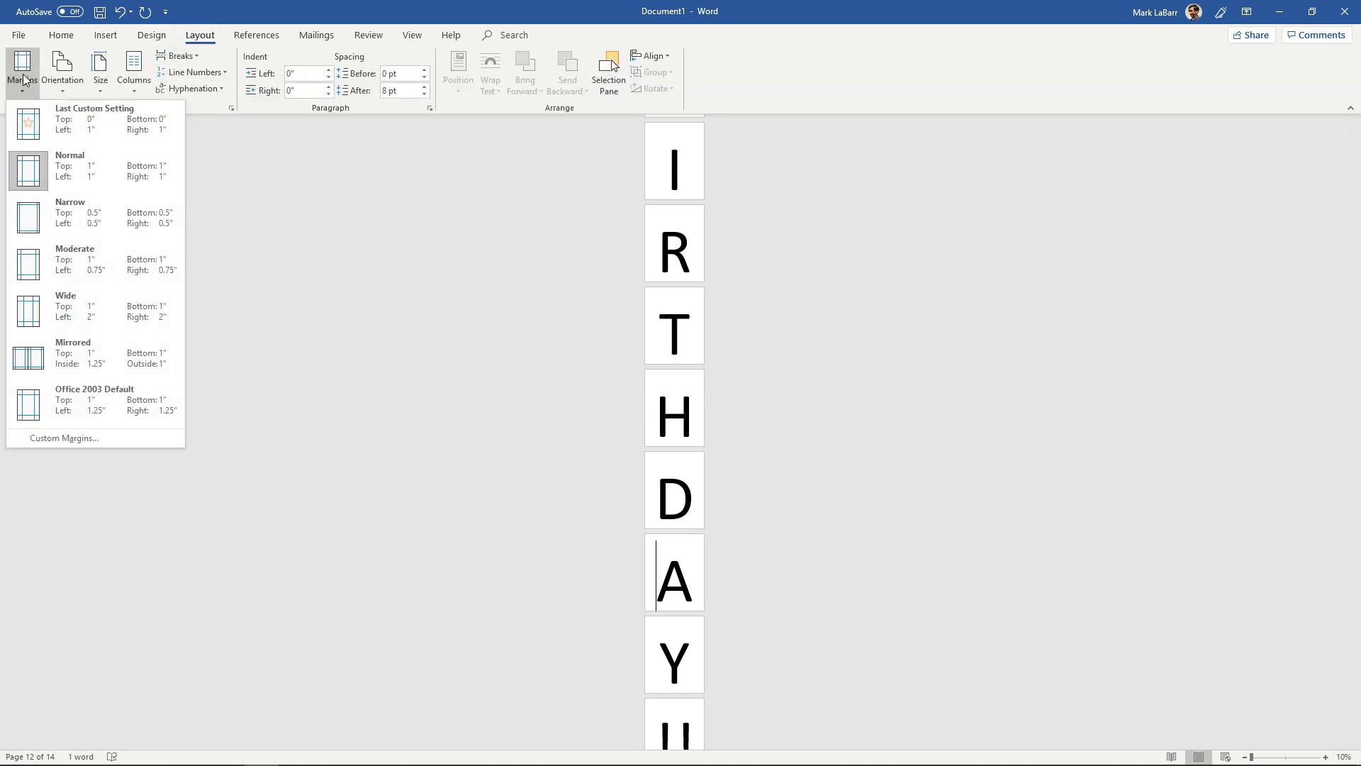
pyautogui.click(49, 437)
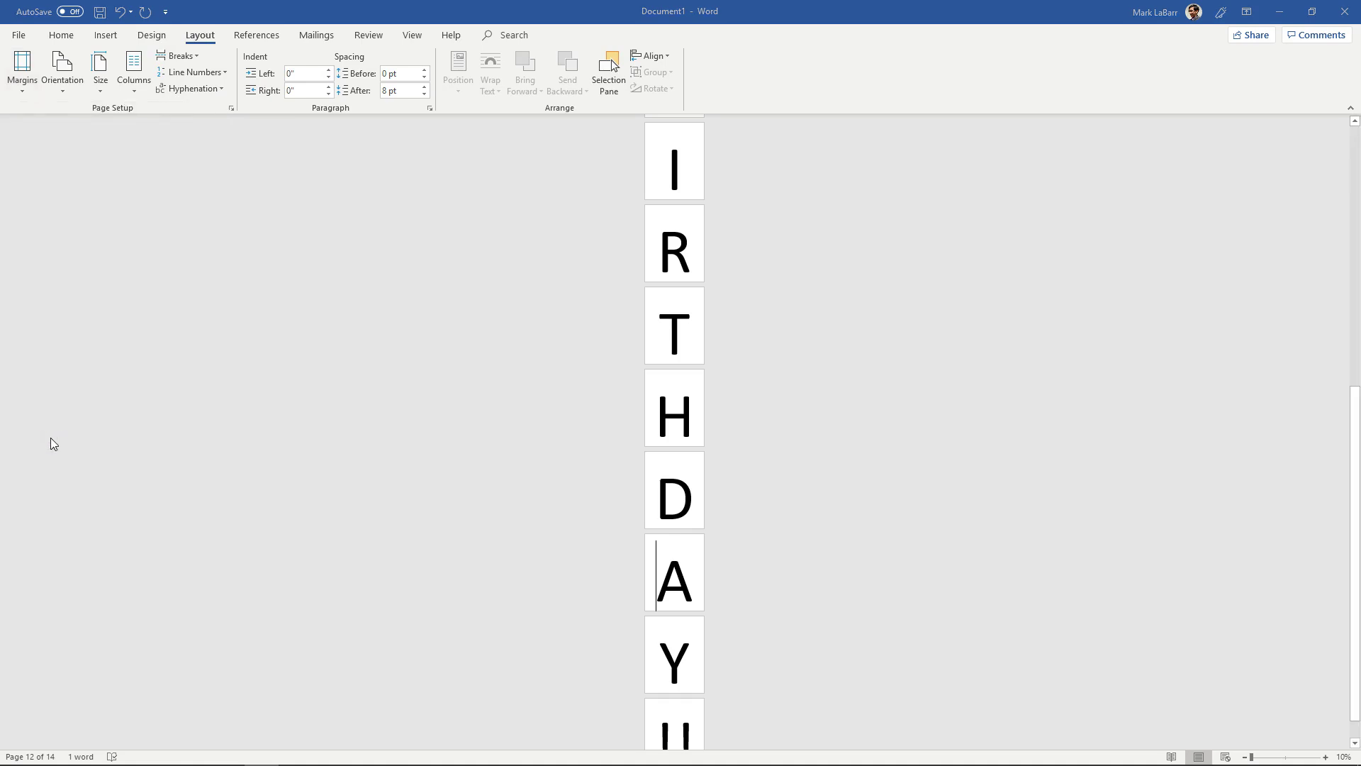
pyautogui.moveTo(991, 217); pyautogui.dragTo(957, 219)
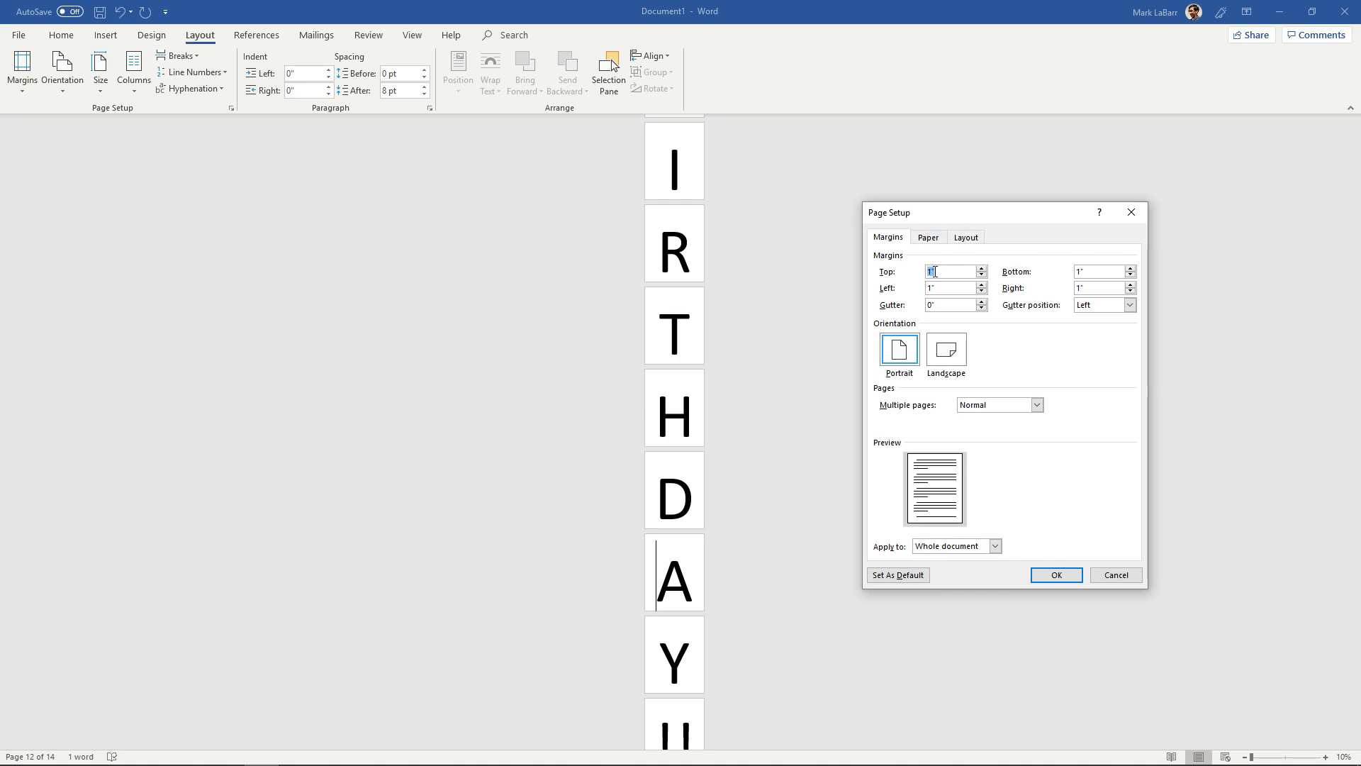
pyautogui.moveTo(1104, 272); pyautogui.dragTo(1067, 277)
pyautogui.write('0')
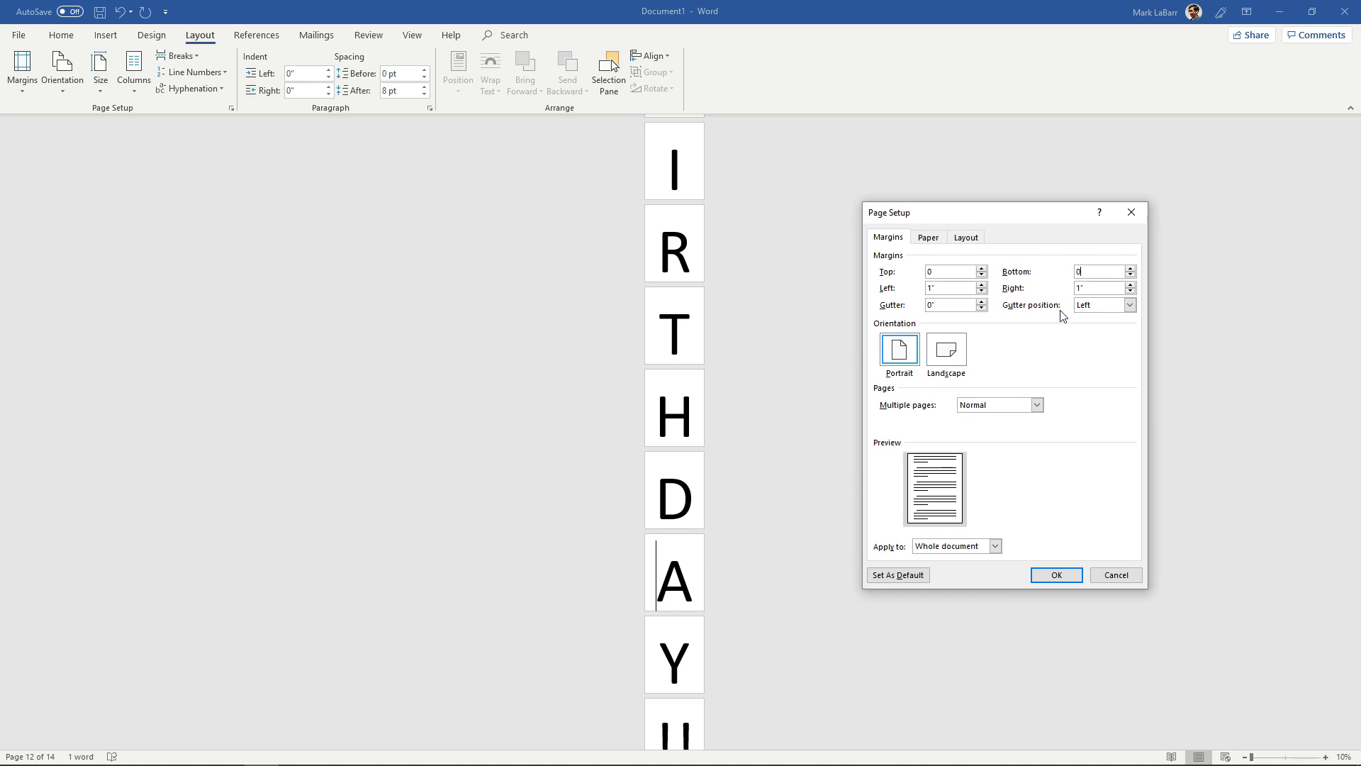
pyautogui.click(1047, 573)
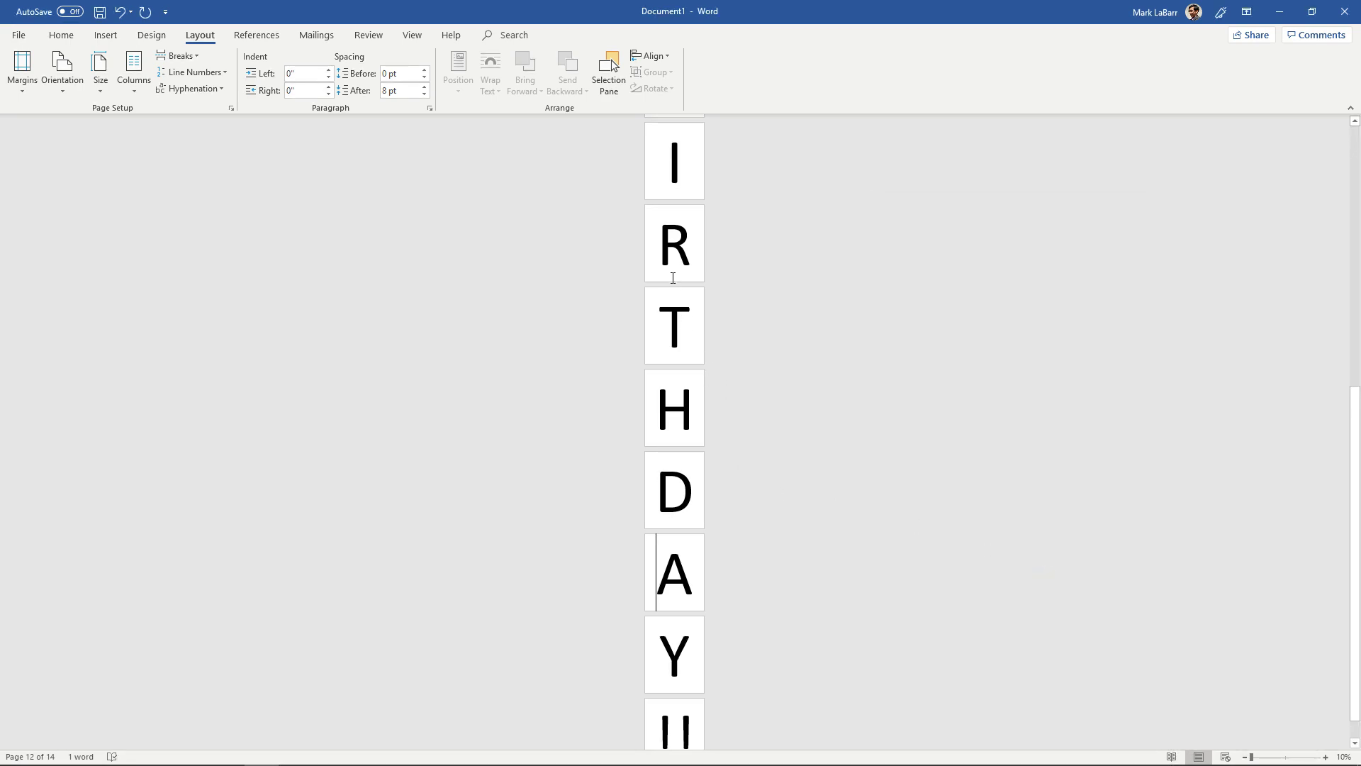
# Step: Select all the giant letters and delete them, leaving a single blank page
pyautogui.moveTo(1349, 455); pyautogui.dragTo(1347, 177)
pyautogui.hotkey('ctrl', 'a')
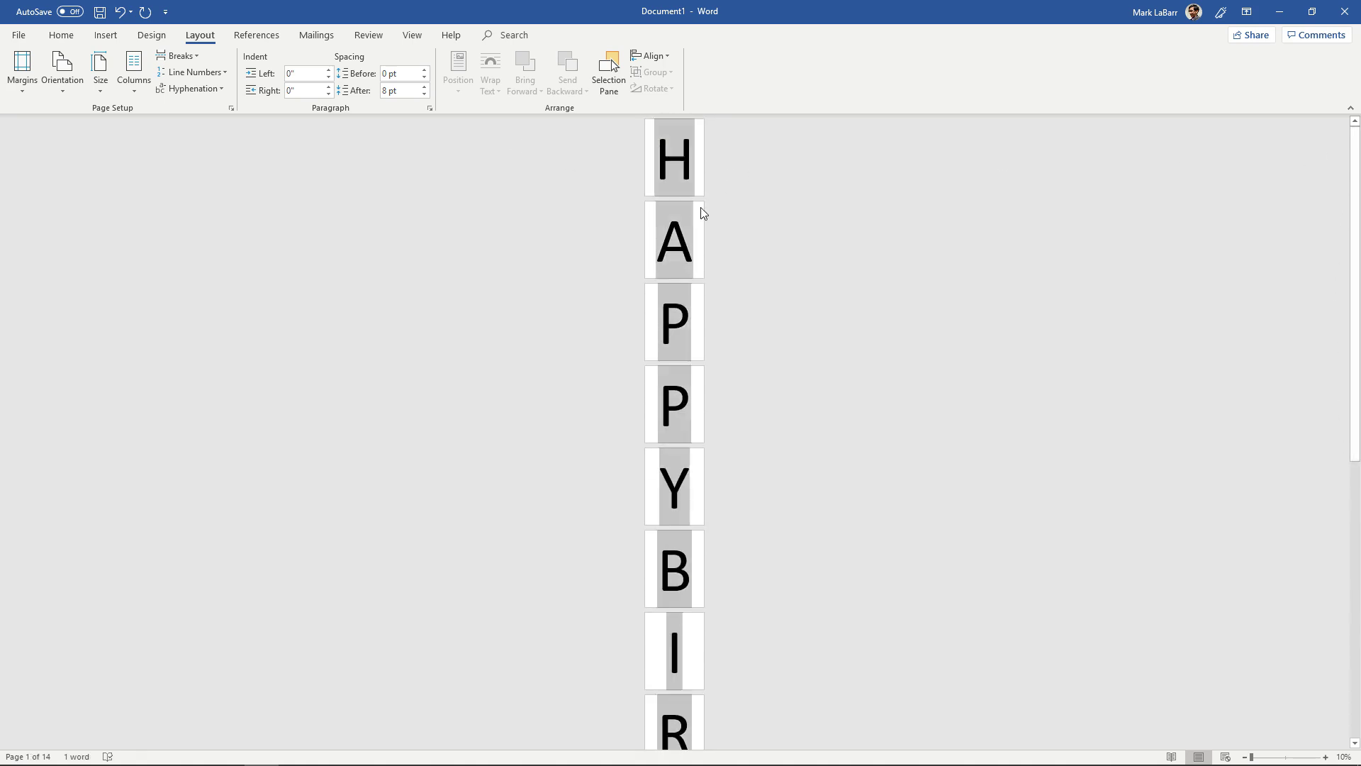
pyautogui.press('Delete')
pyautogui.keyDown('ctrl'); pyautogui.scroll(6, 666, 452); pyautogui.keyUp('ctrl')
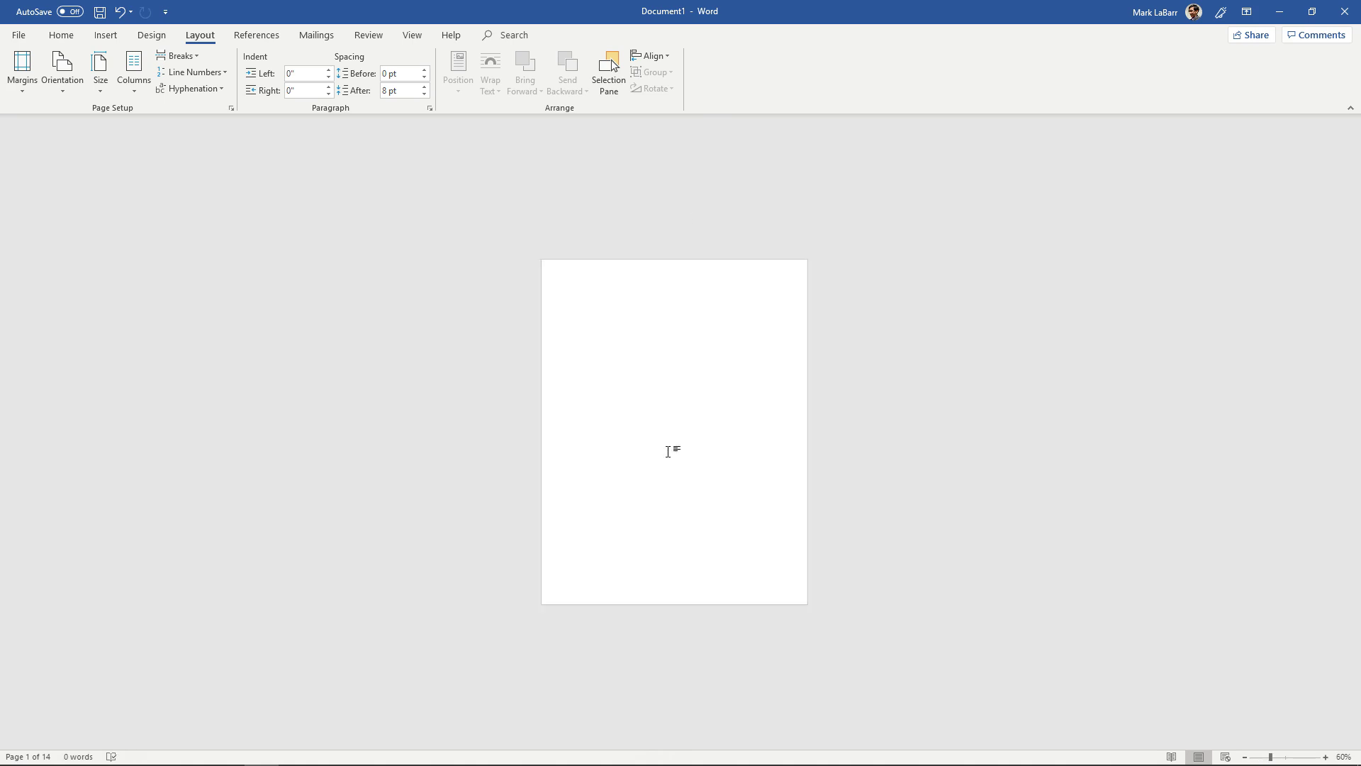
pyautogui.click(61, 35)
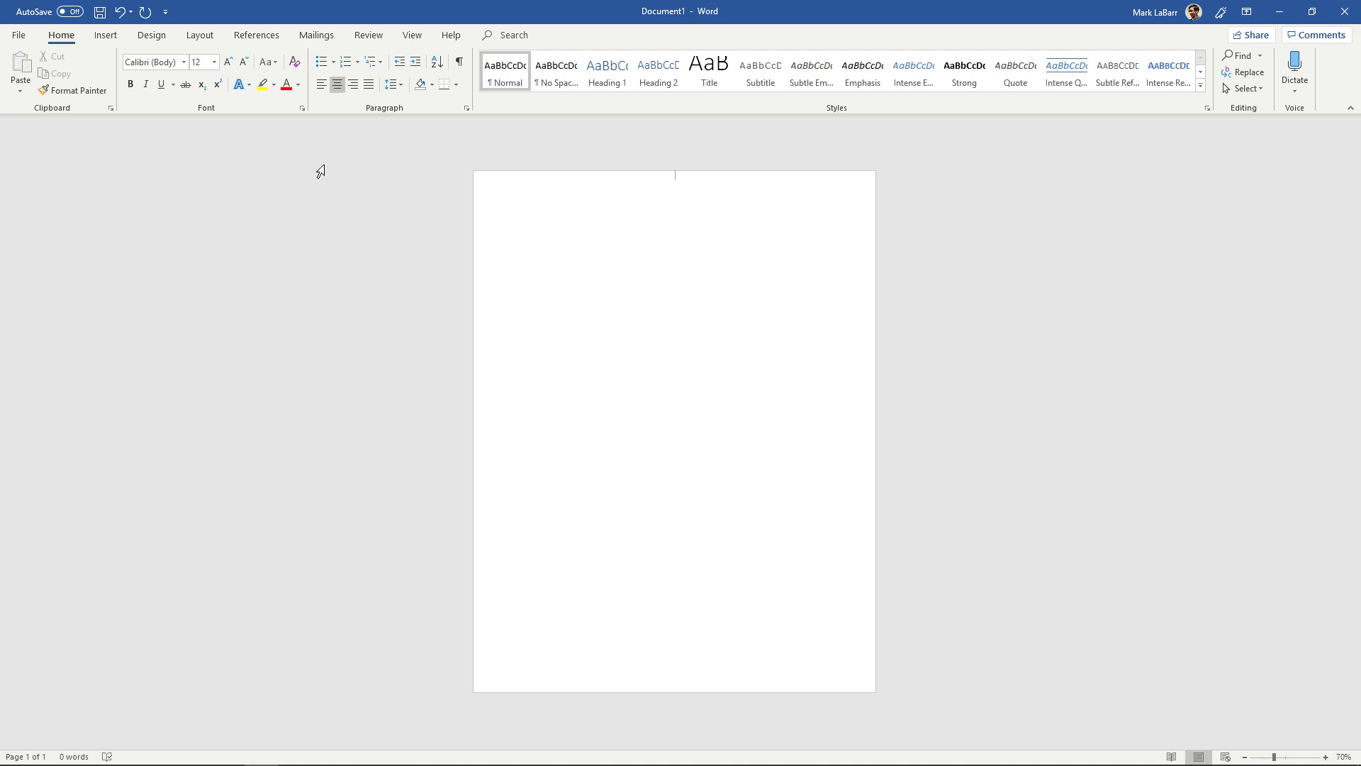
# Step: Open Page Color Fill Effects and browse the gradient, texture, pattern and picture options
pyautogui.click(149, 37)
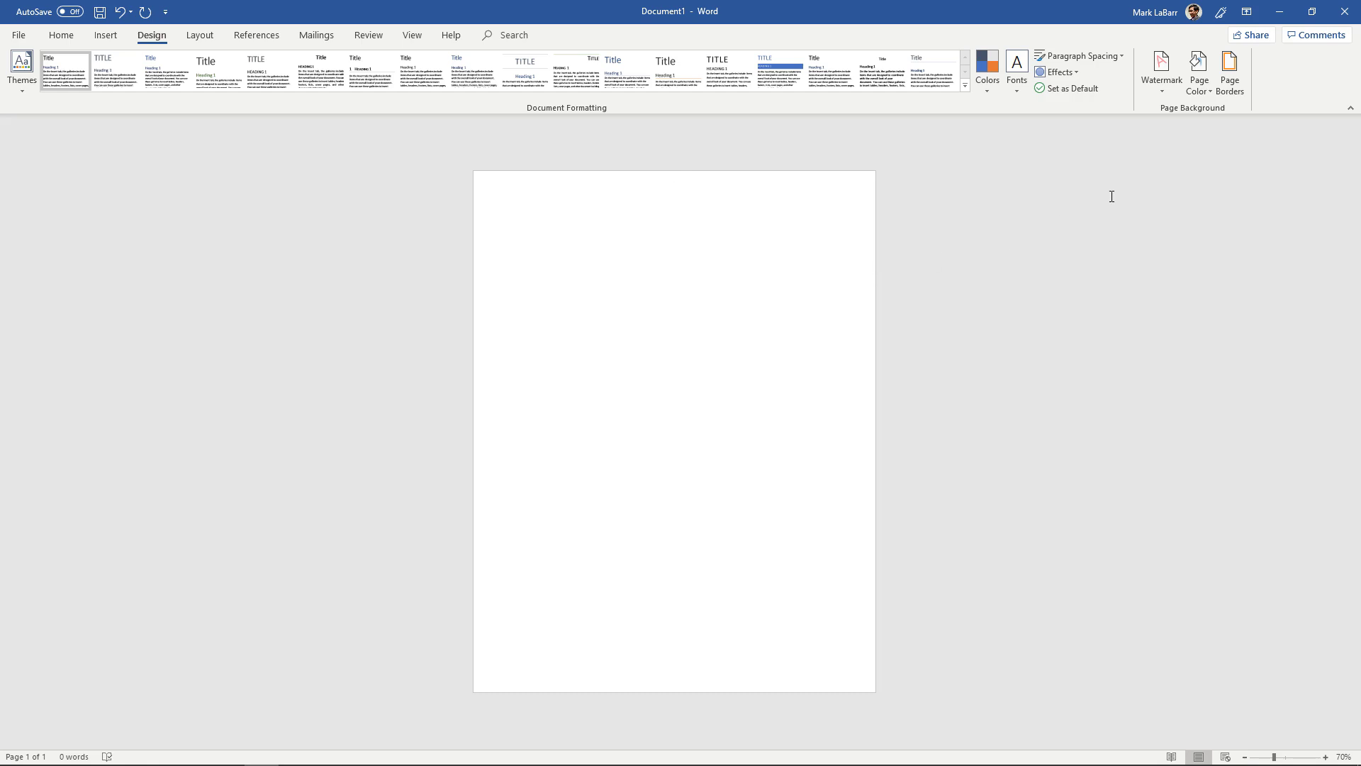
pyautogui.click(1205, 91)
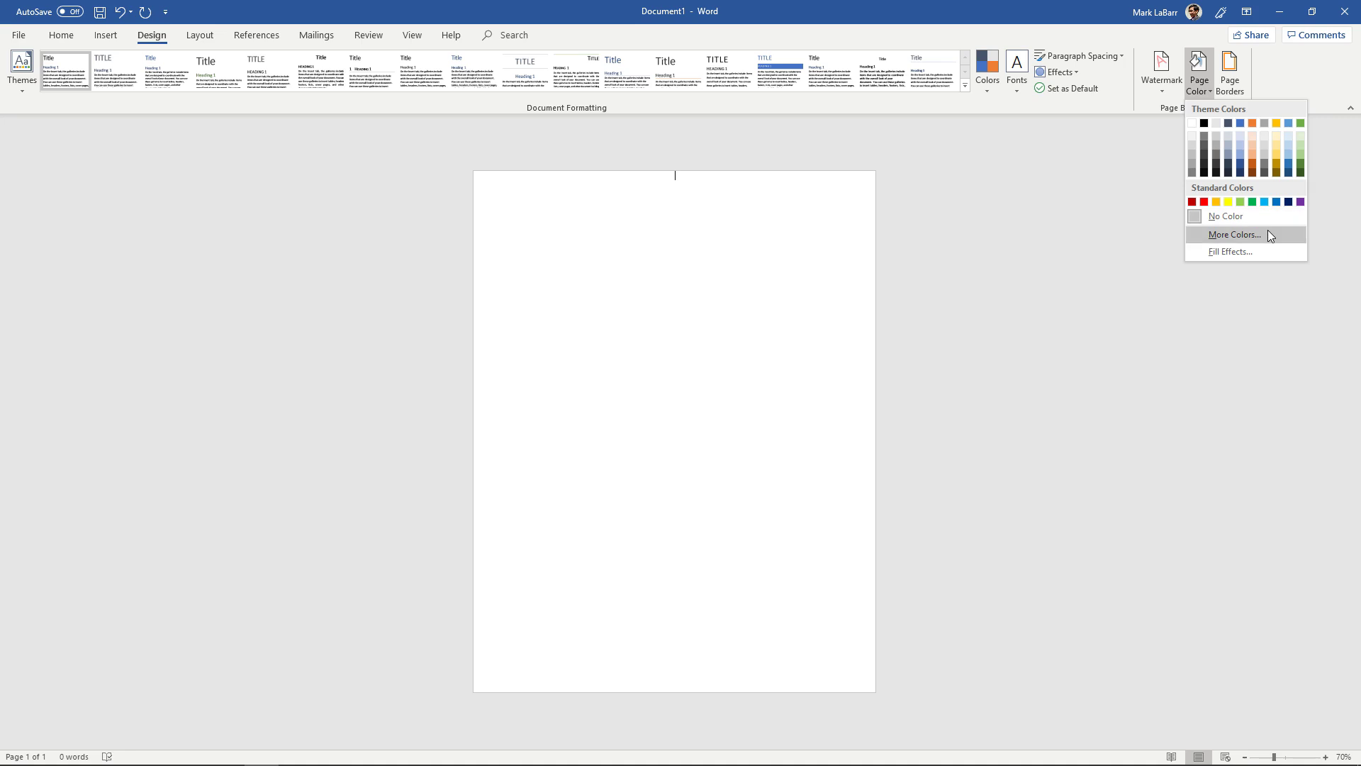
pyautogui.click(1247, 253)
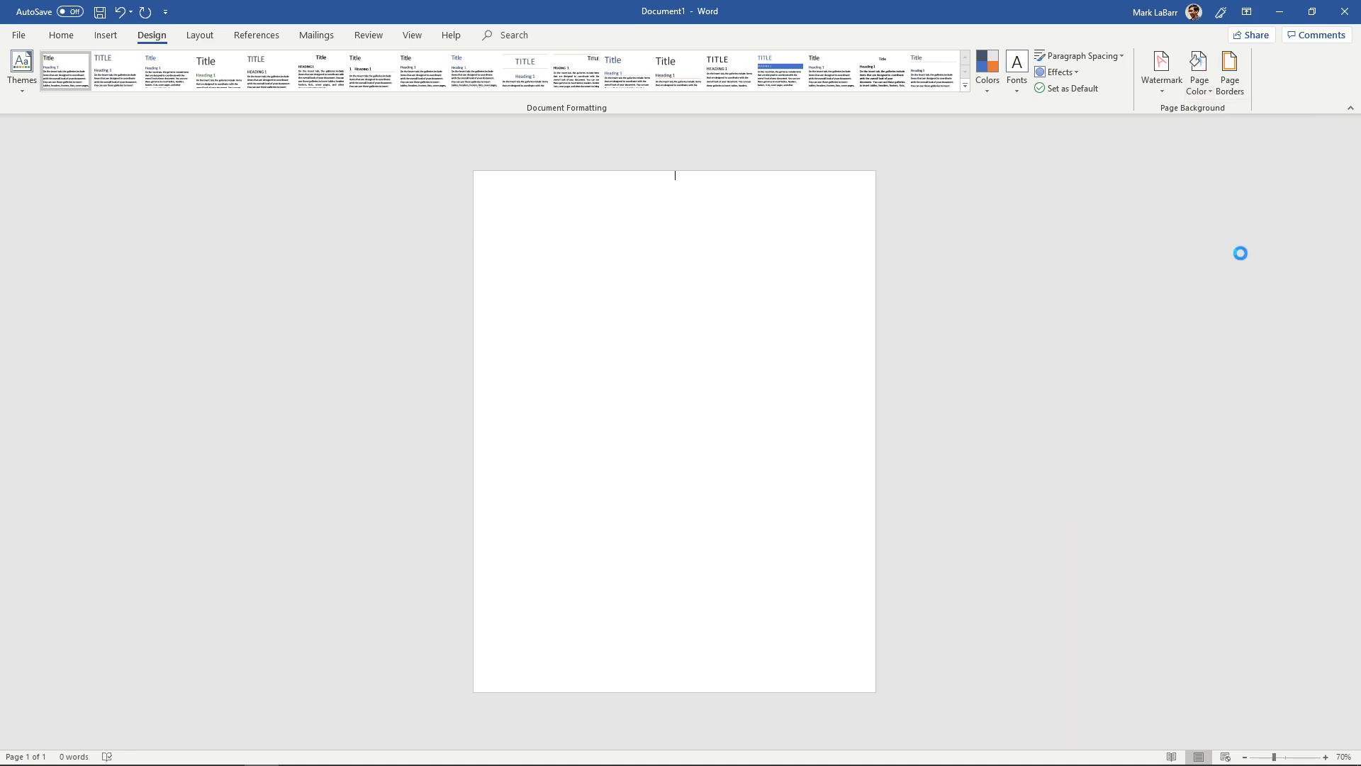
pyautogui.moveTo(1094, 204); pyautogui.dragTo(1031, 233)
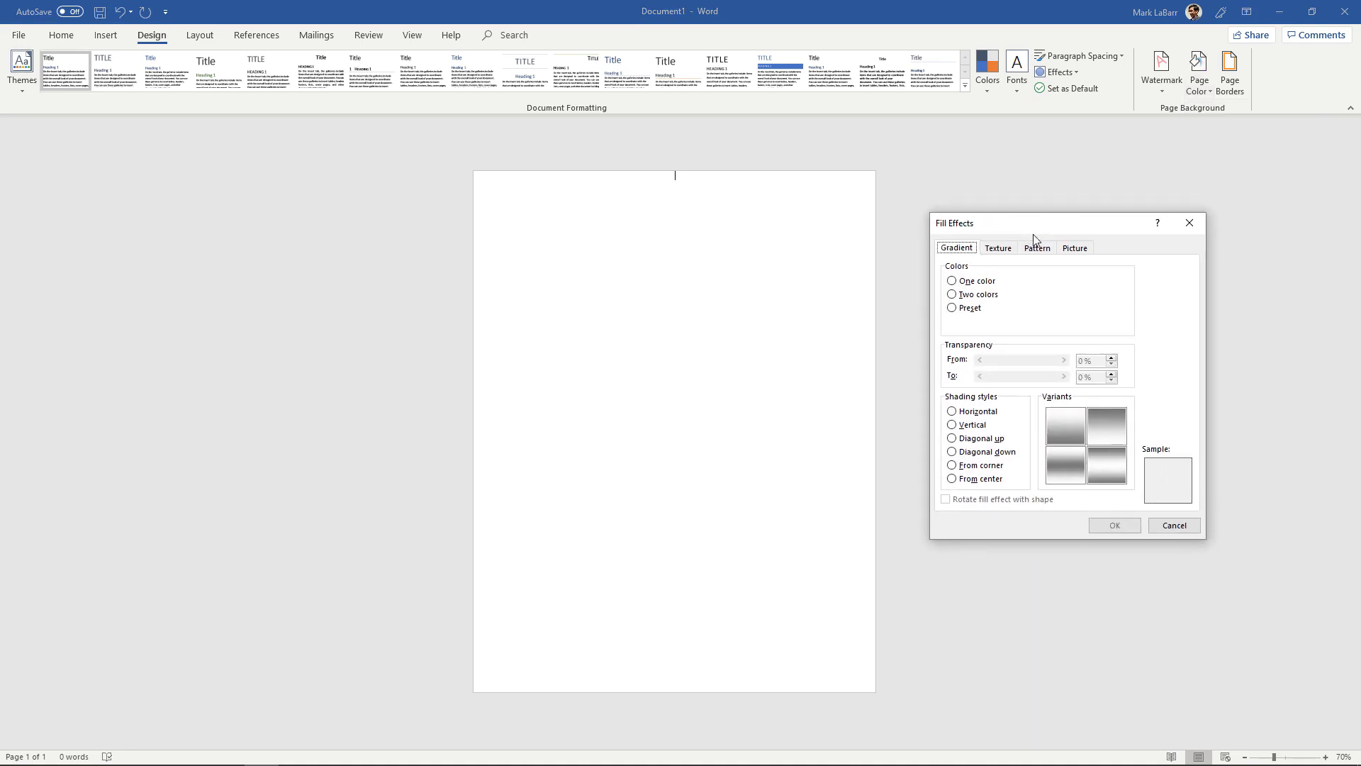
pyautogui.click(1064, 434)
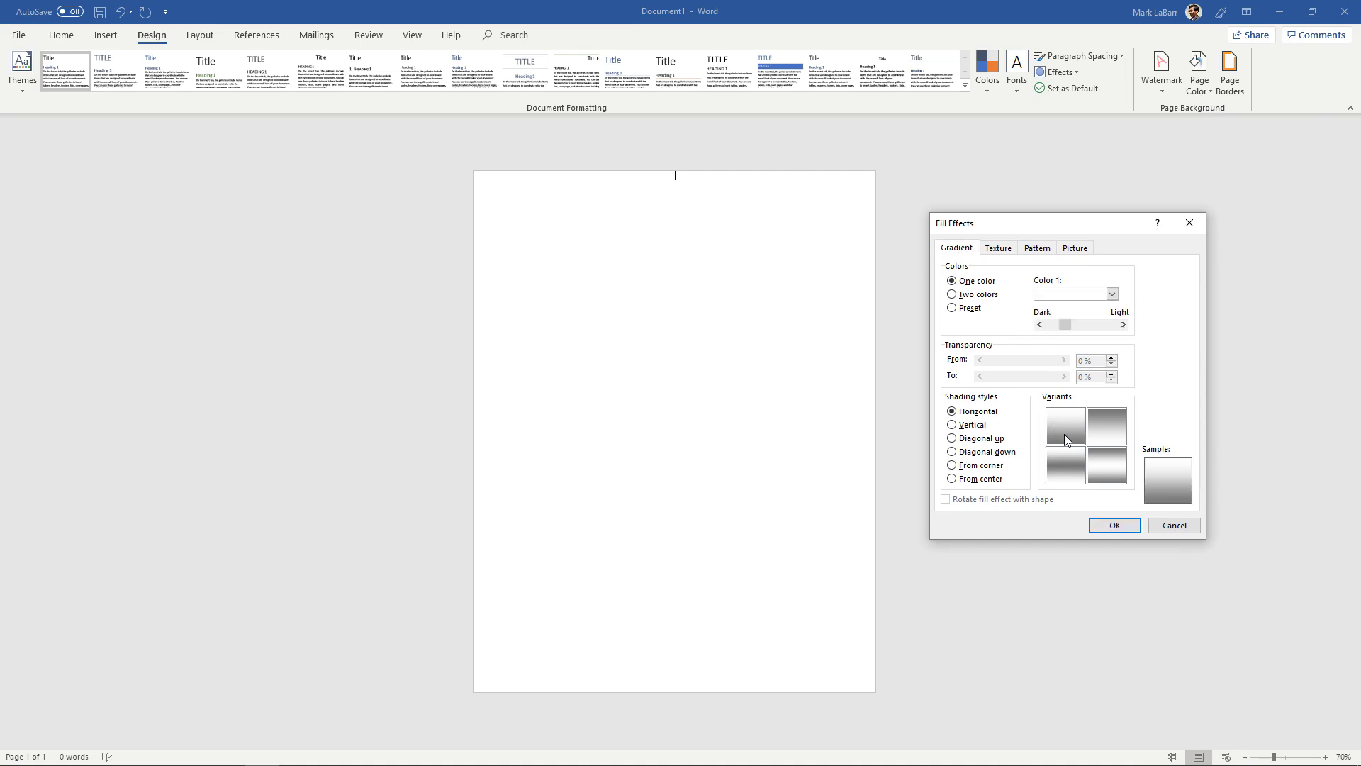
pyautogui.click(998, 250)
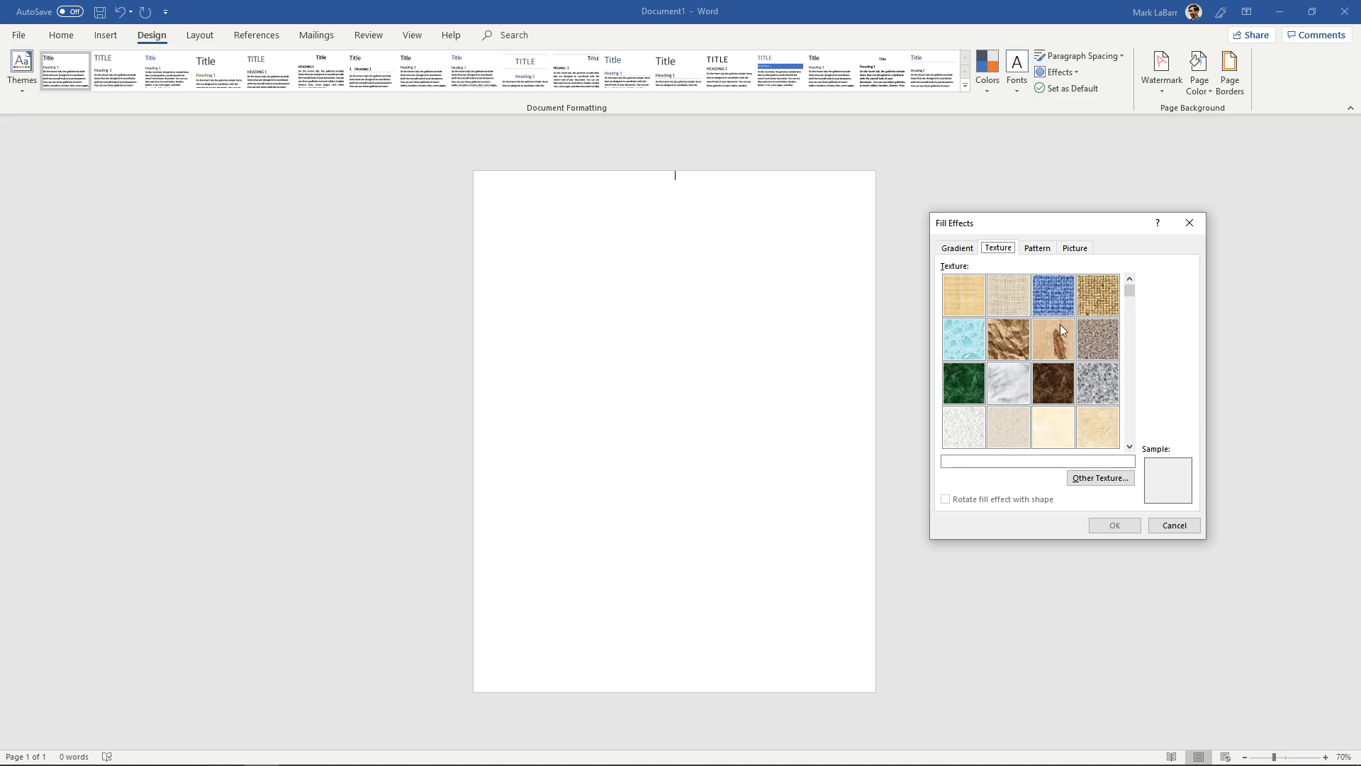
pyautogui.click(1042, 252)
pyautogui.click(1065, 248)
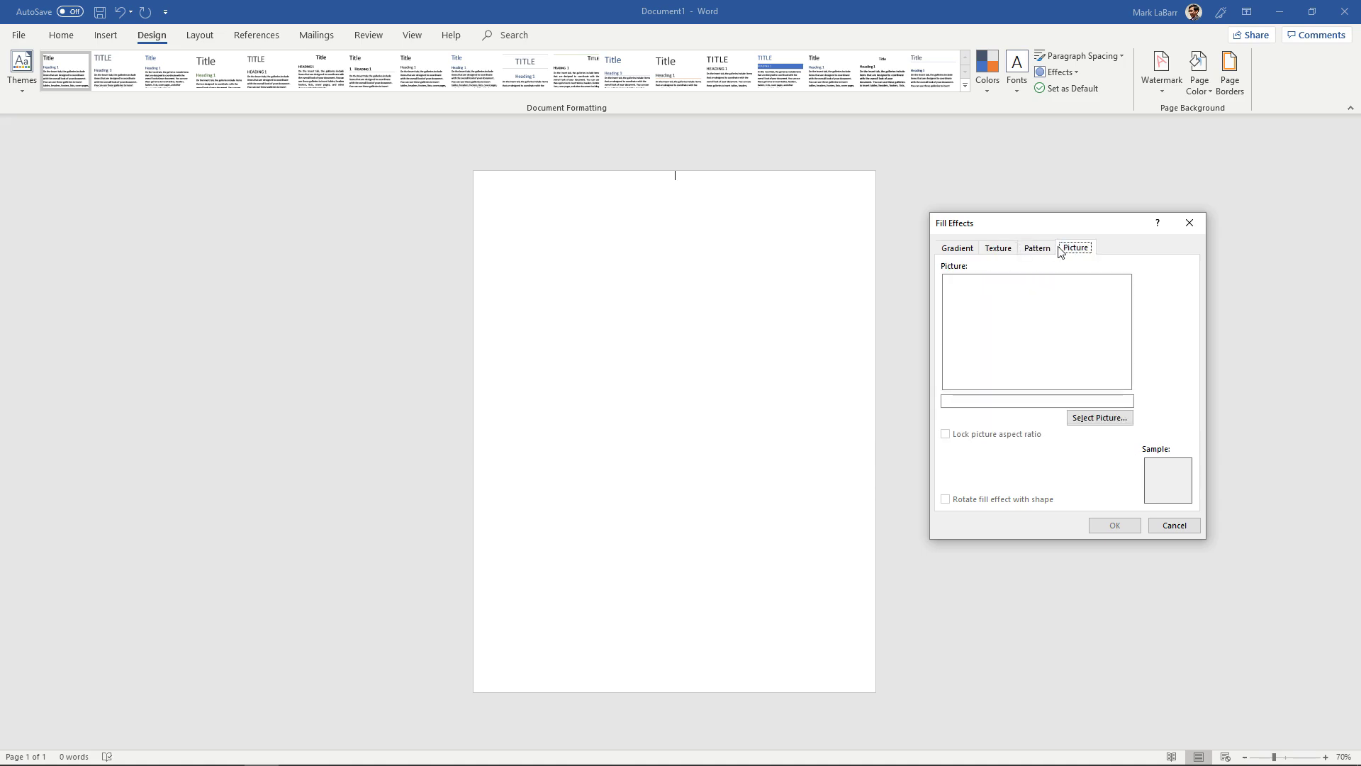
pyautogui.moveTo(1074, 229); pyautogui.dragTo(1062, 224)
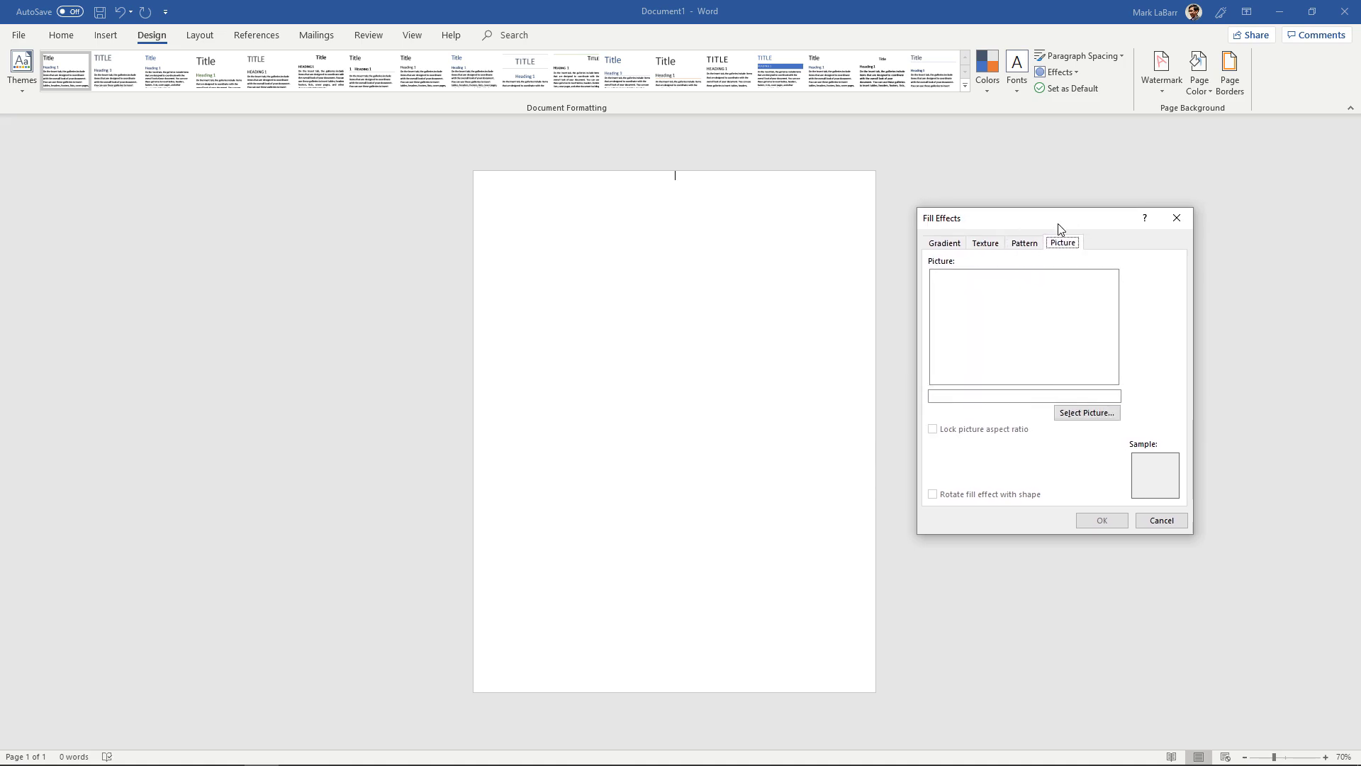
# Step: Apply the Newsprint texture as the page background
pyautogui.click(1035, 247)
pyautogui.click(999, 246)
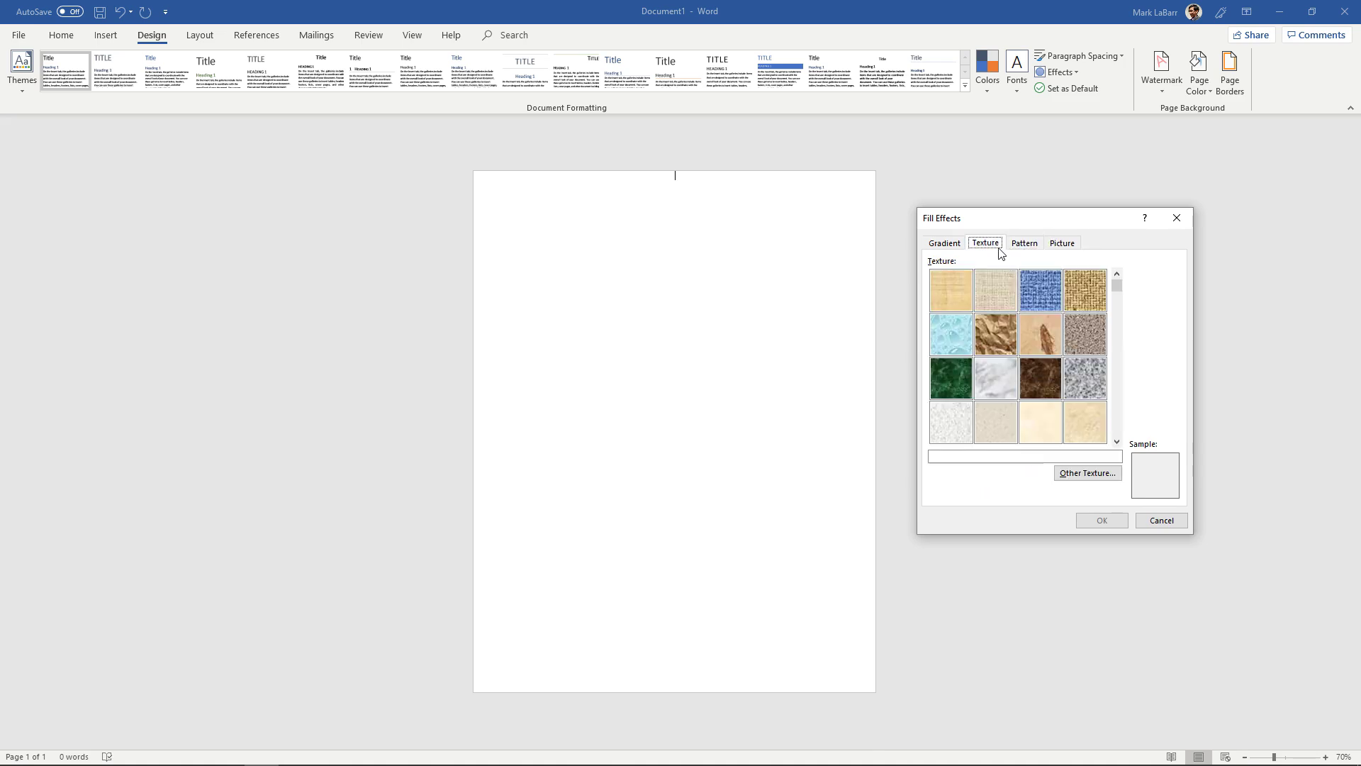
pyautogui.moveTo(1114, 290); pyautogui.dragTo(1113, 436)
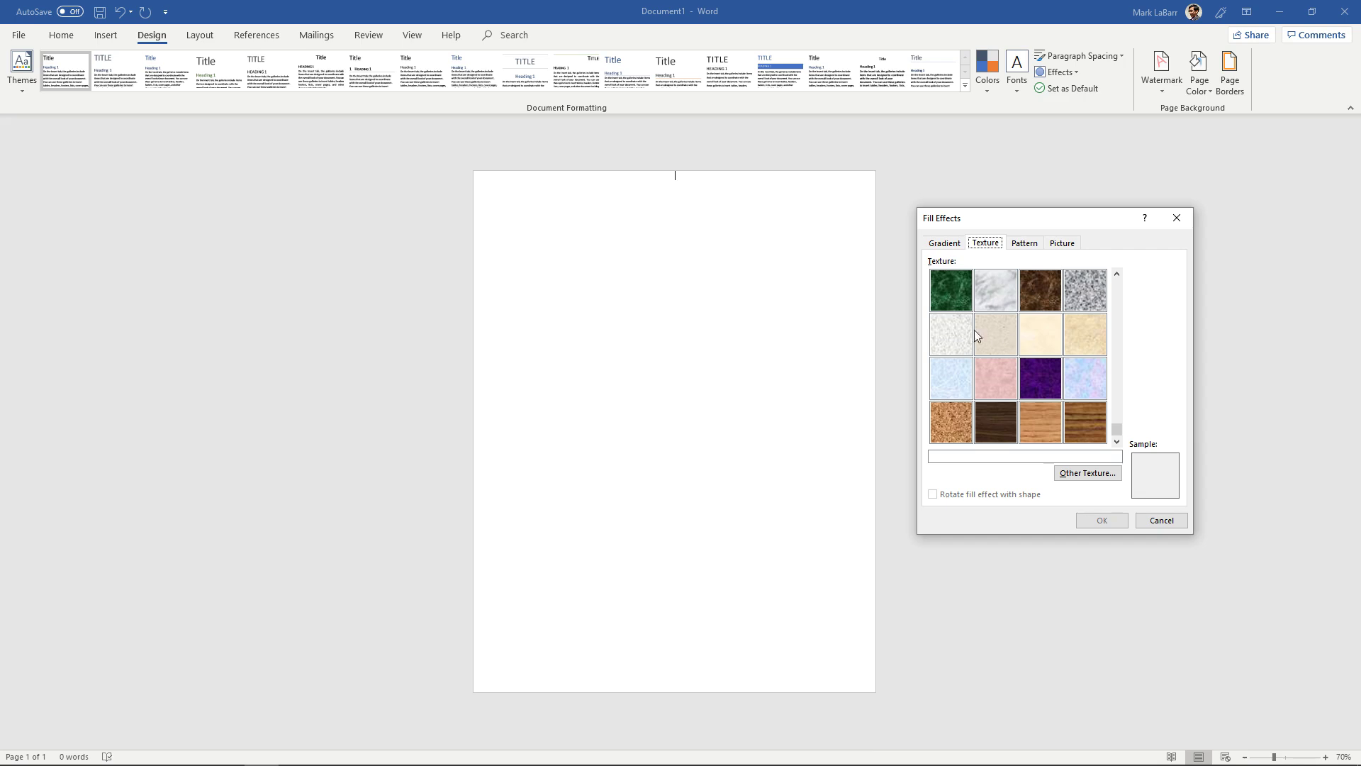
pyautogui.moveTo(1119, 399); pyautogui.dragTo(1116, 298)
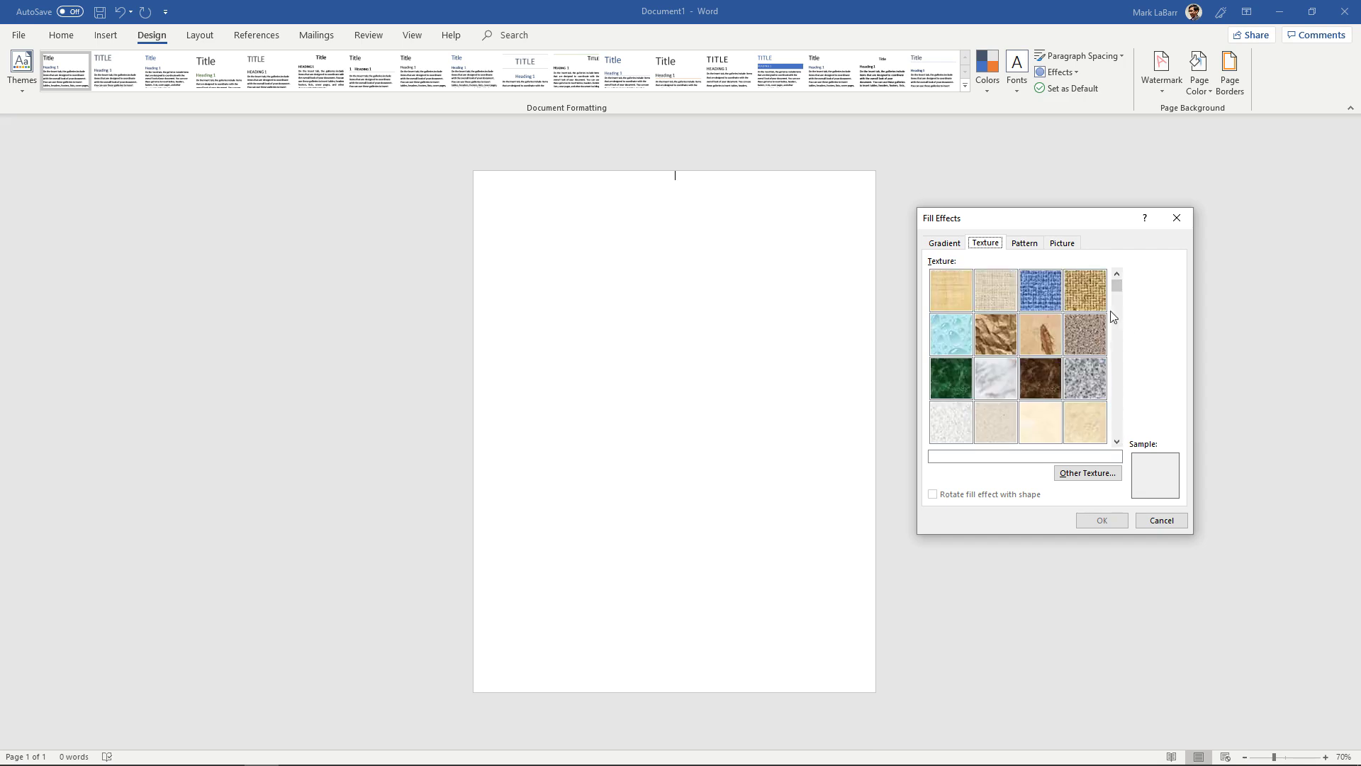
pyautogui.click(956, 419)
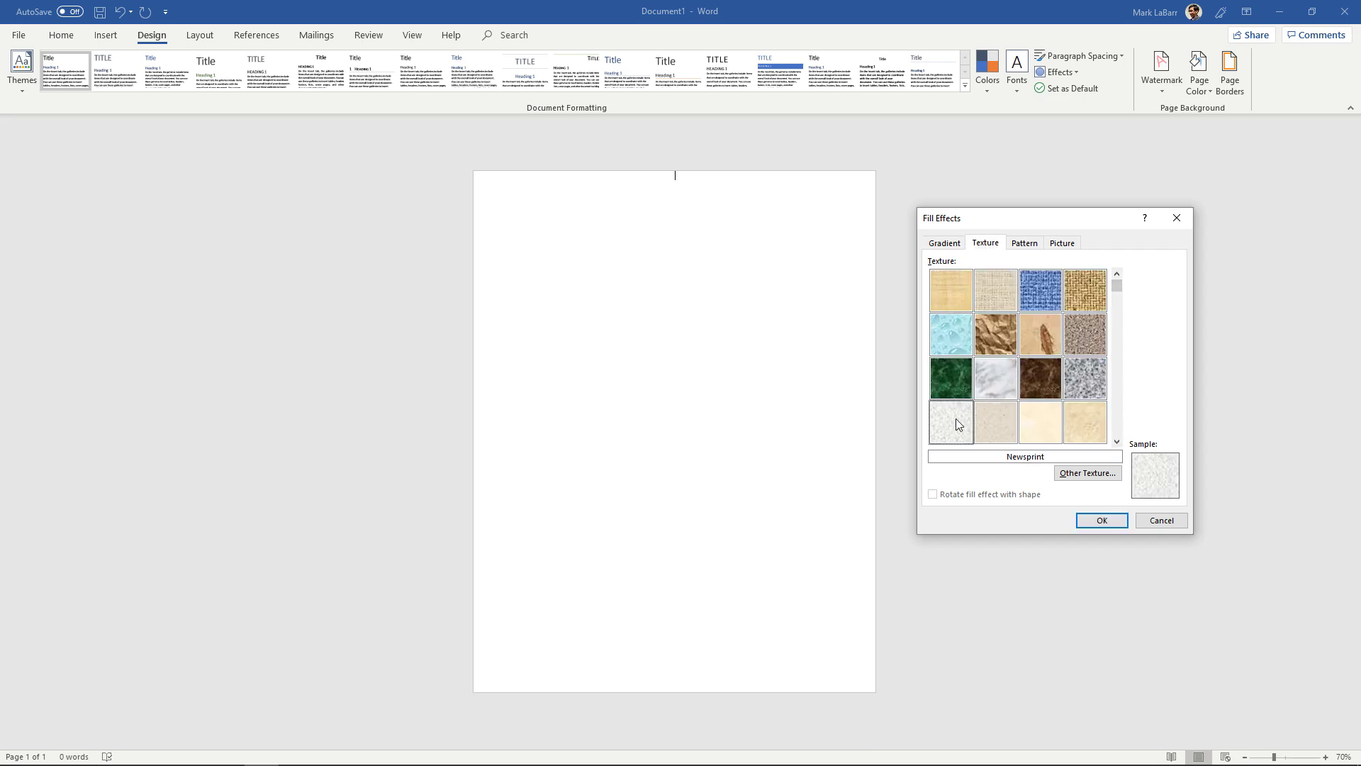
pyautogui.click(1101, 520)
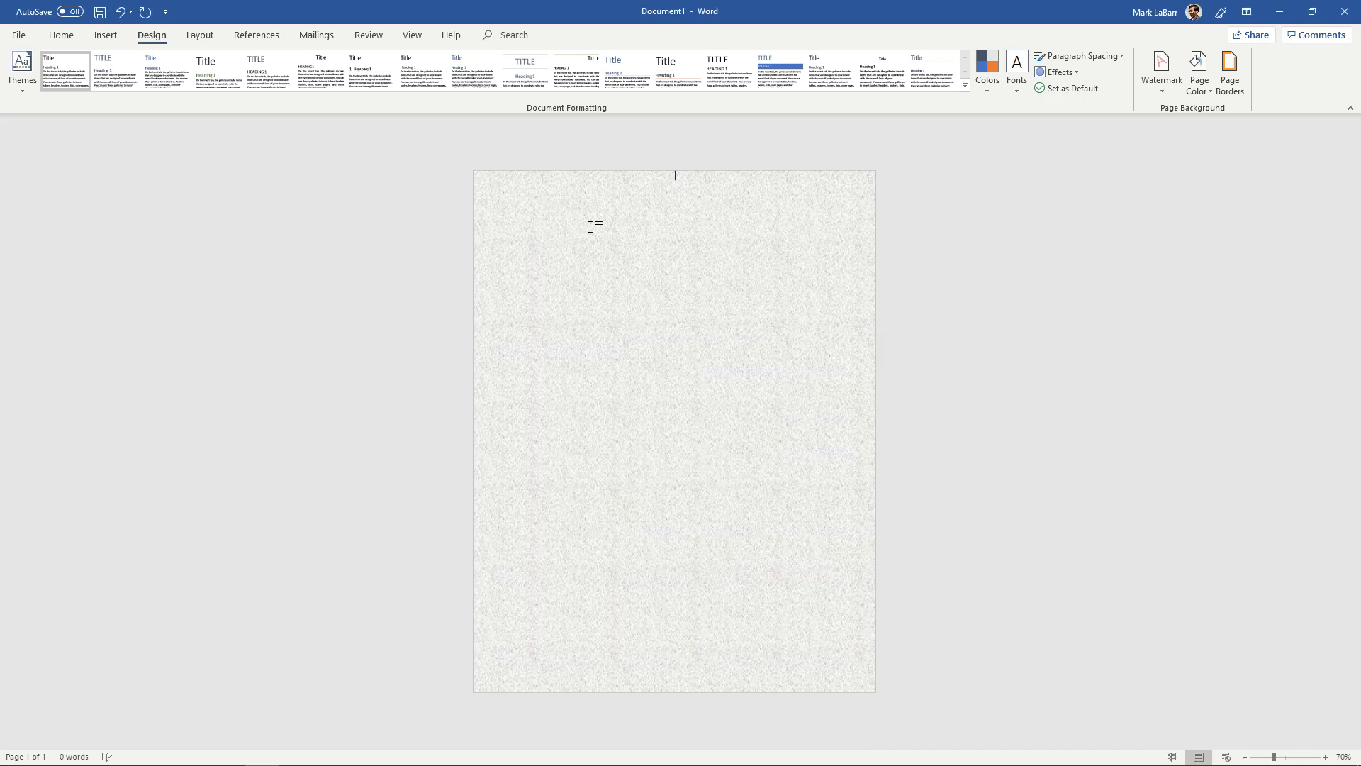
pyautogui.keyDown('ctrl'); pyautogui.scroll(2, 631, 199); pyautogui.keyUp('ctrl')
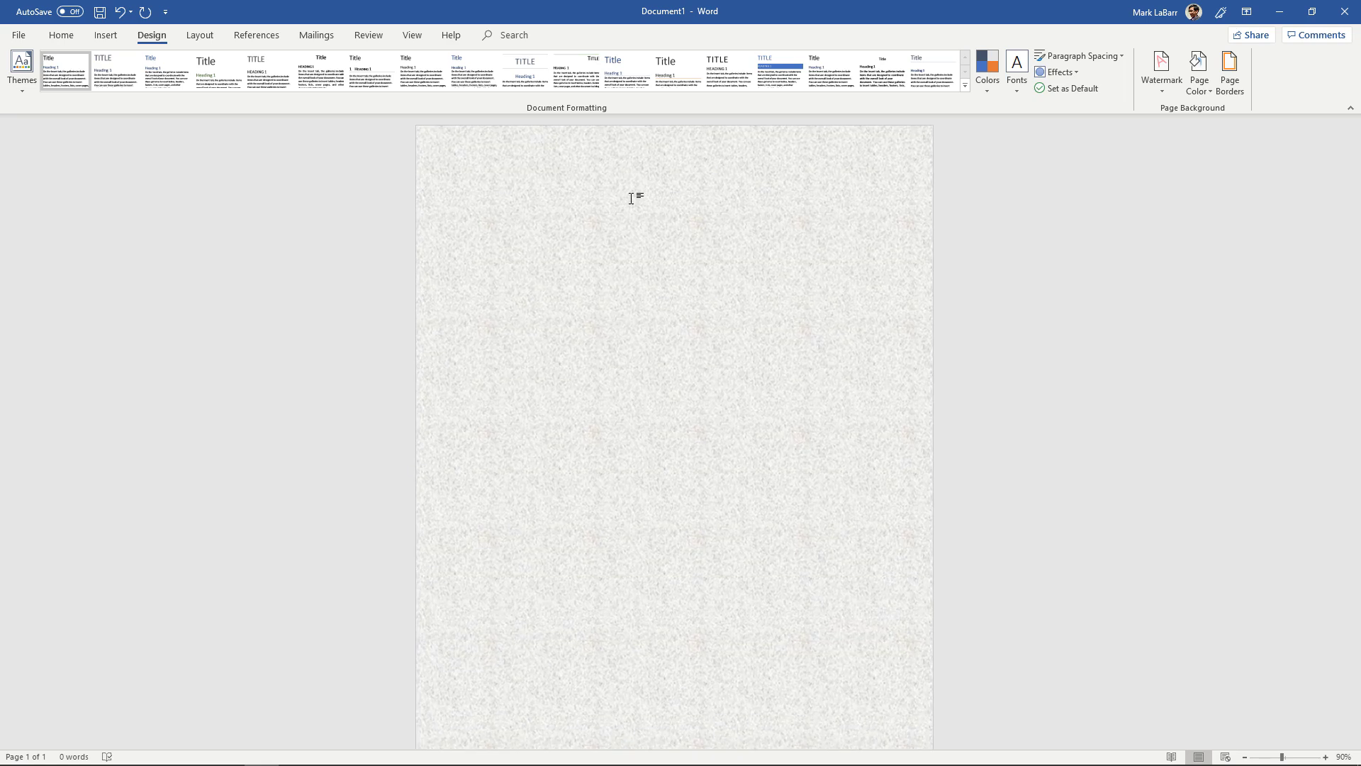